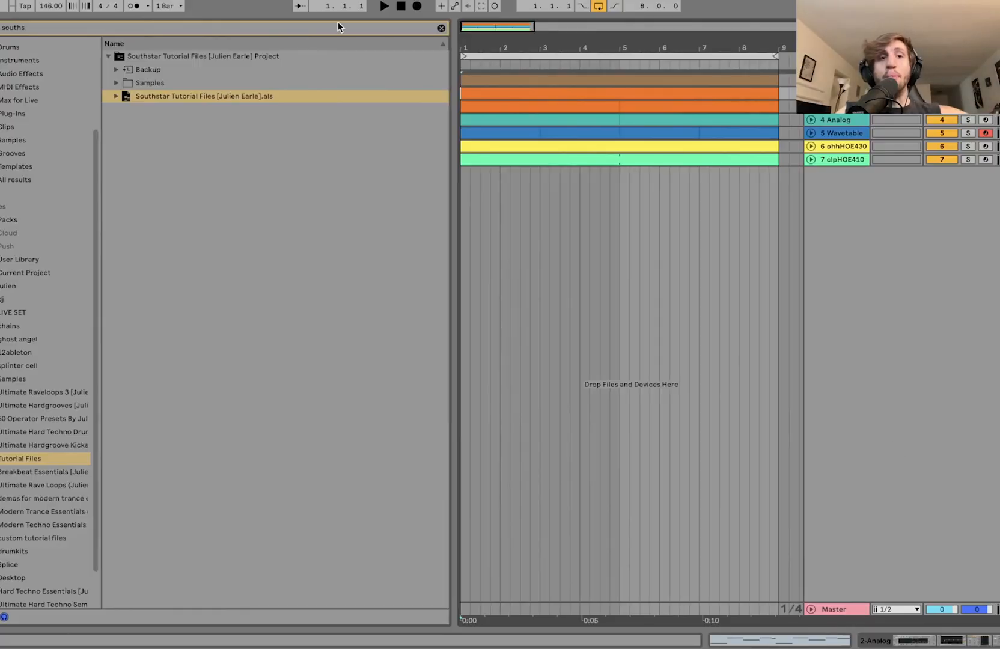
- Clear the browser search and show the files of the current project
click(441, 28)
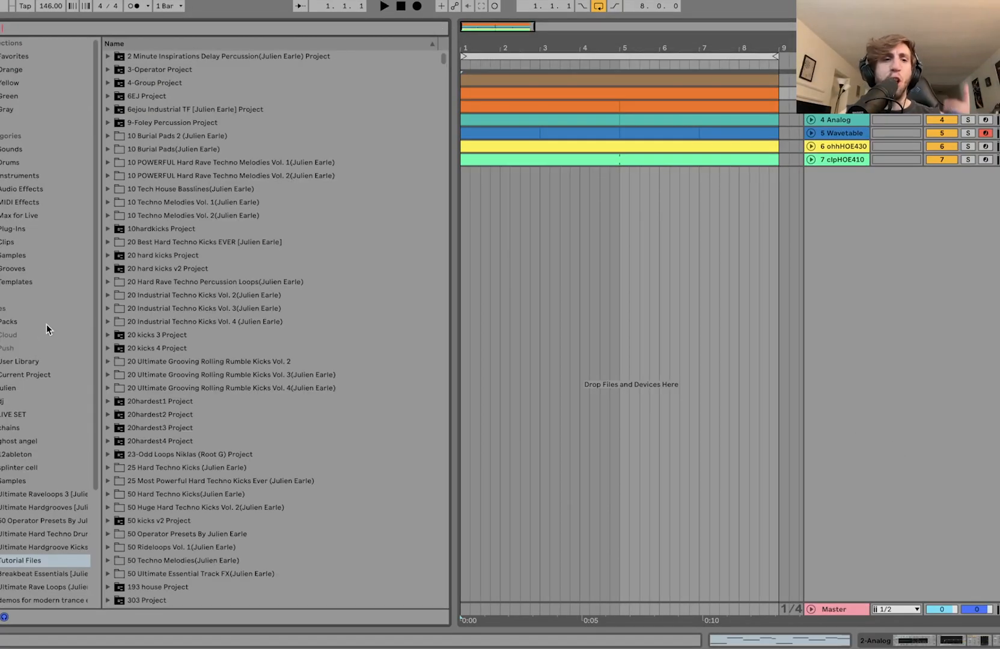
click(33, 374)
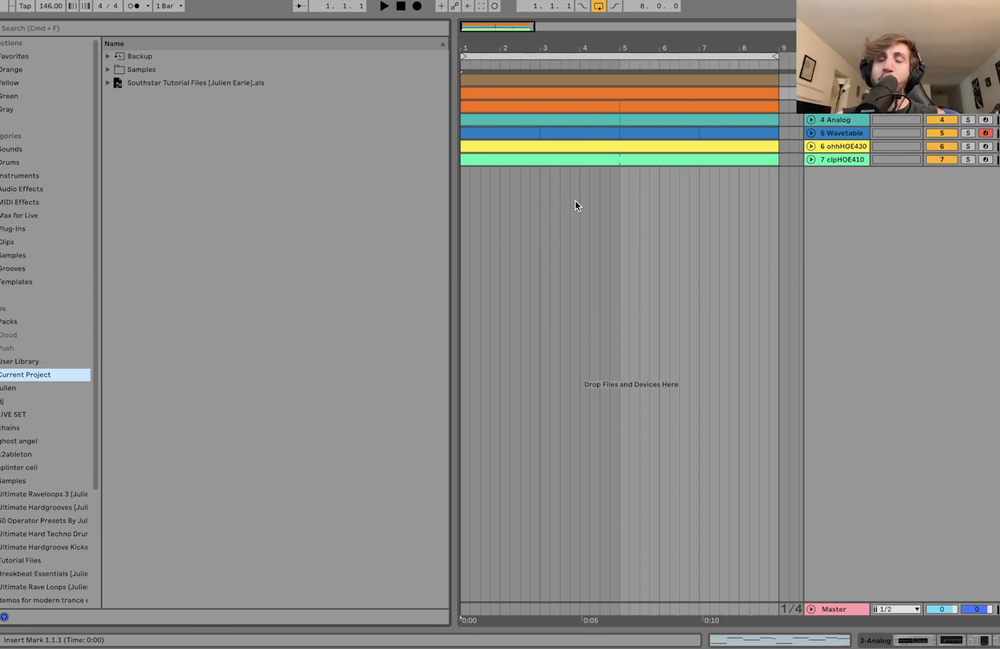
click(631, 121)
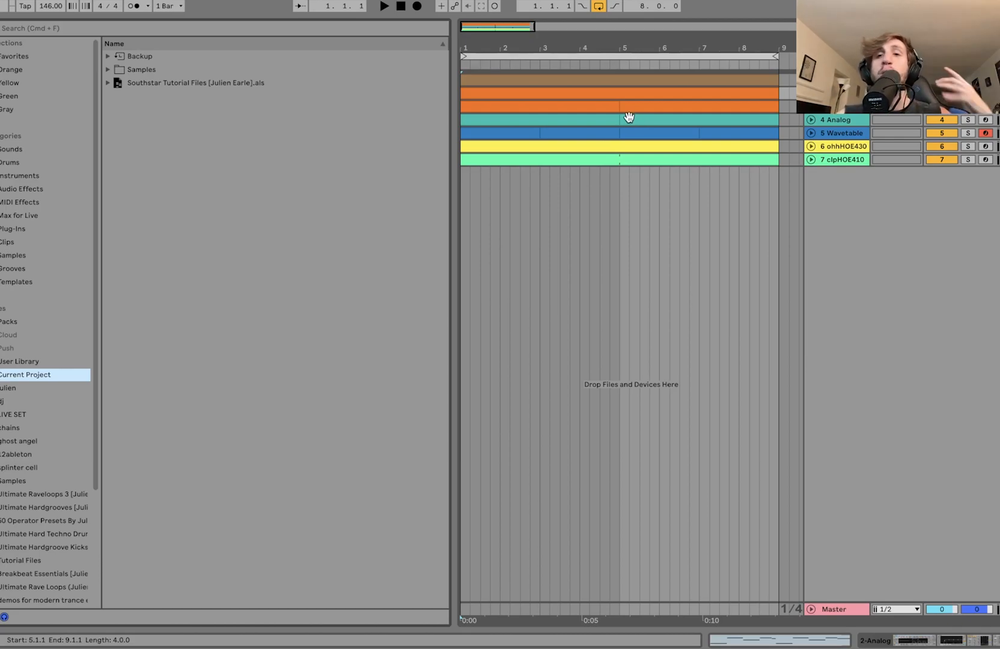
click(662, 96)
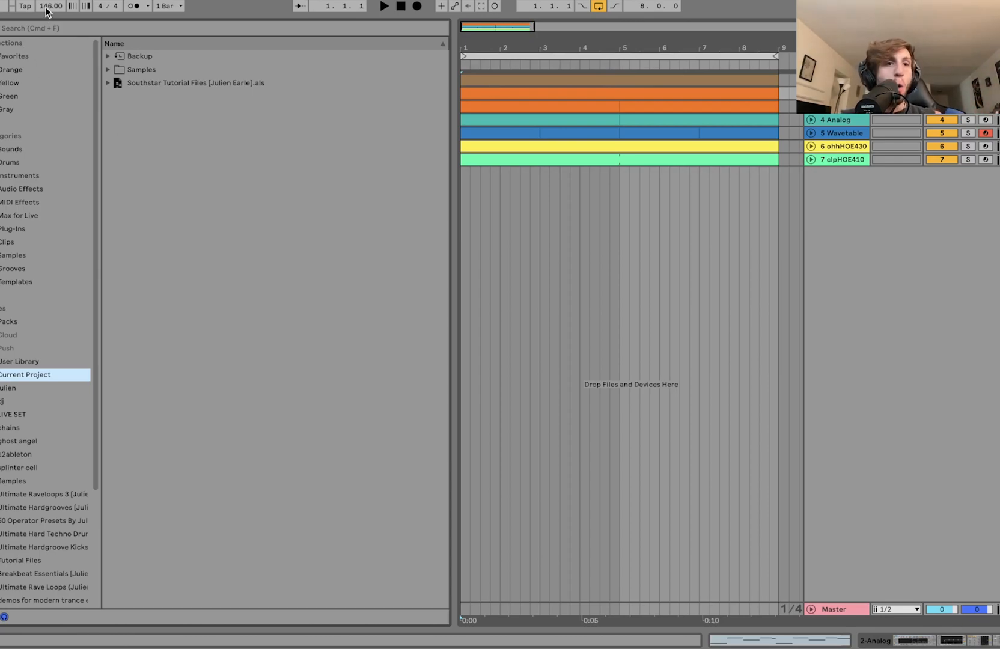
- Solo and unfold the first track, which holds the bdeHOE31009house2 kick, and audition it
click(967, 93)
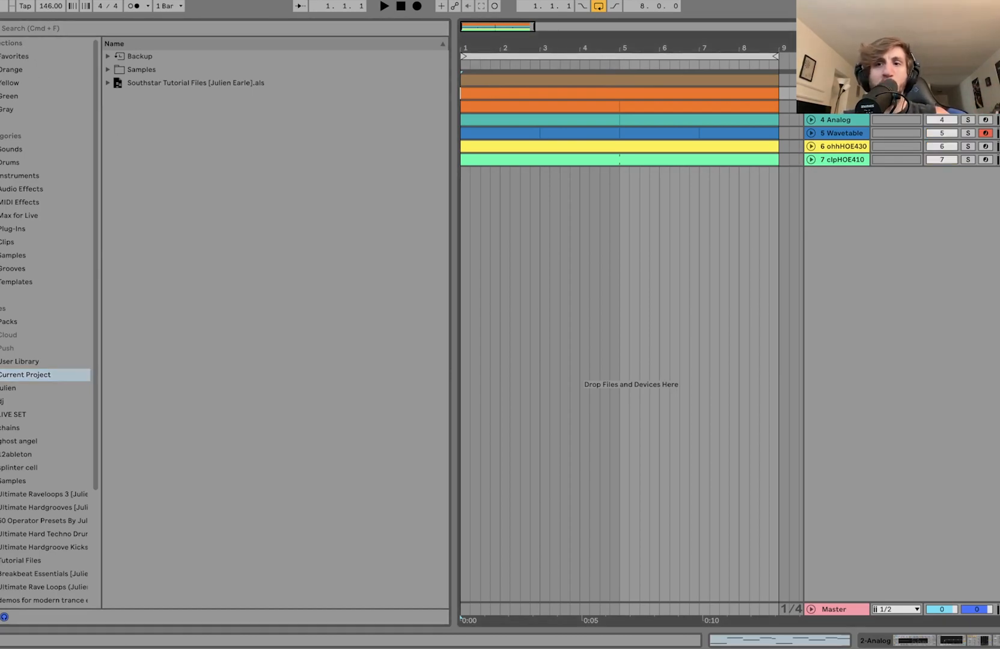
click(810, 80)
double_click(836, 80)
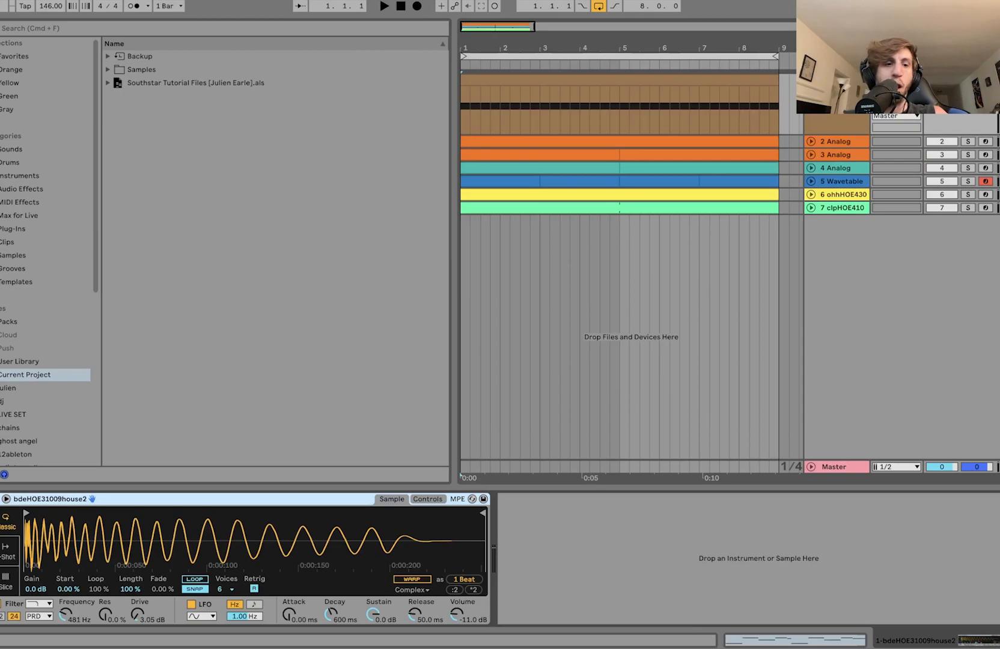
key(space)
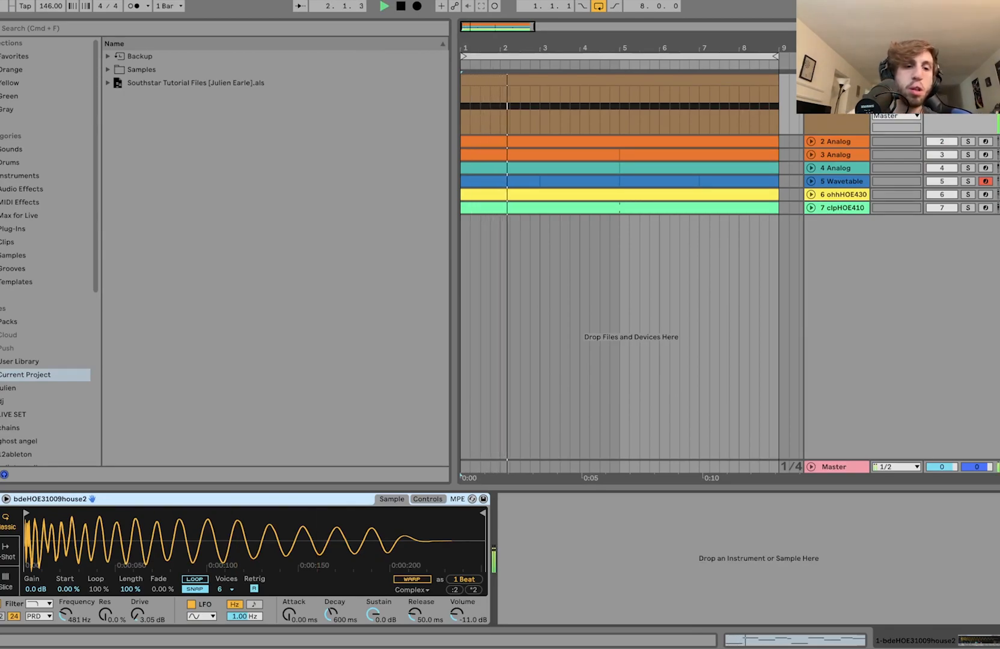
key(space)
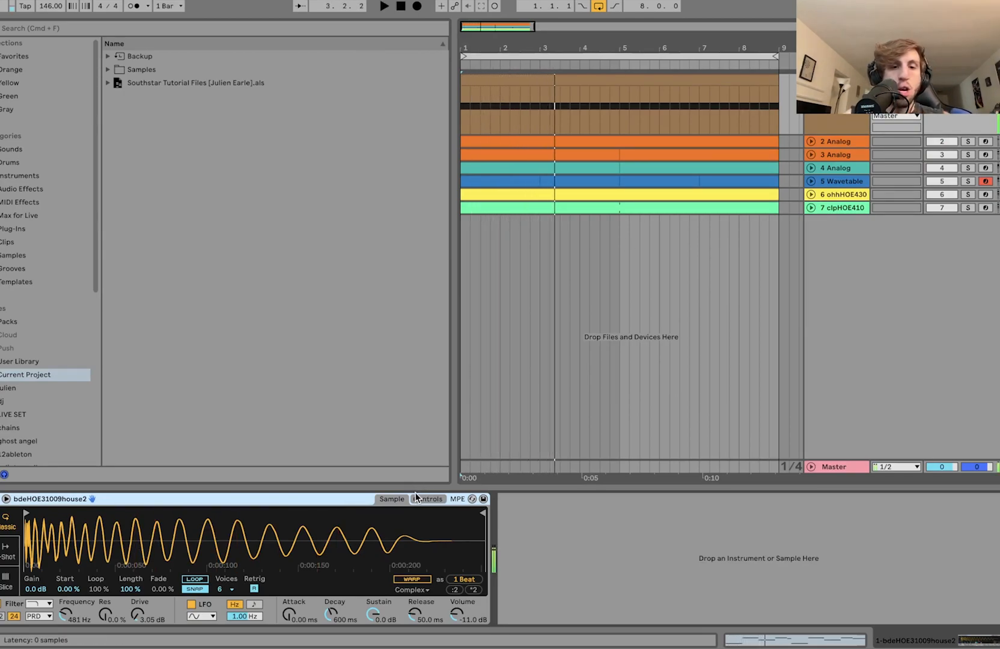
- Examine the kick sampler's filter envelope in its control settings
click(416, 498)
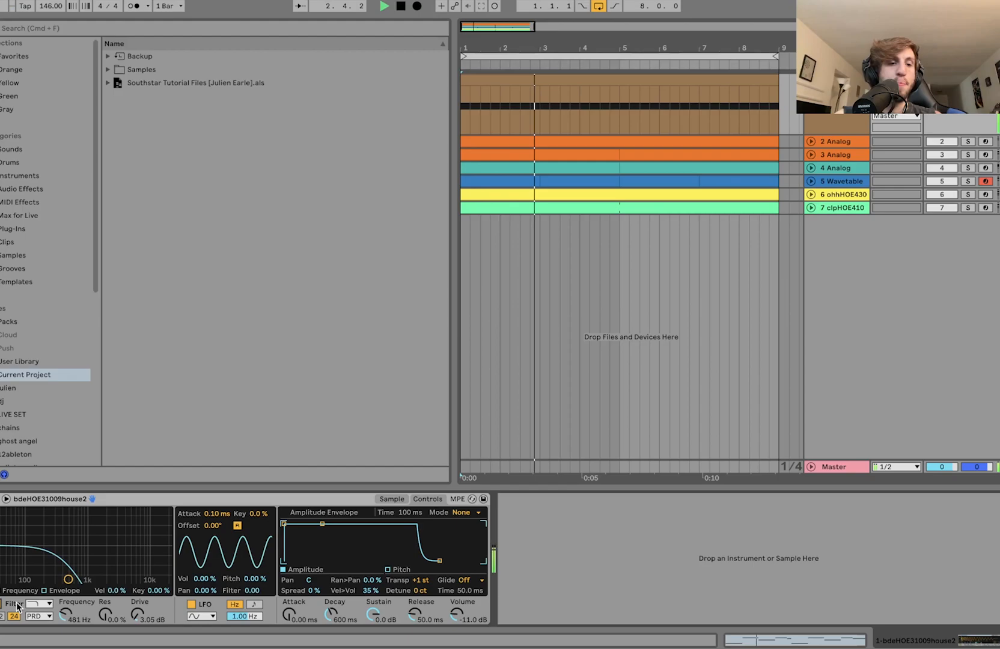
click(46, 591)
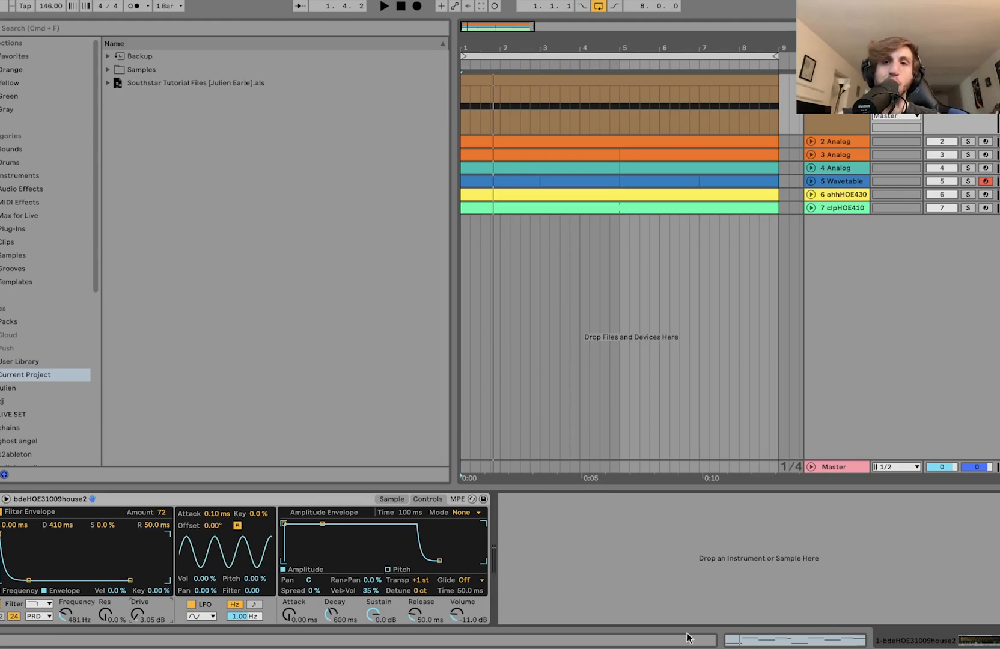
- Unfold and solo the 2 Analog track during playback and show its device chain
click(810, 142)
key(space)
click(967, 142)
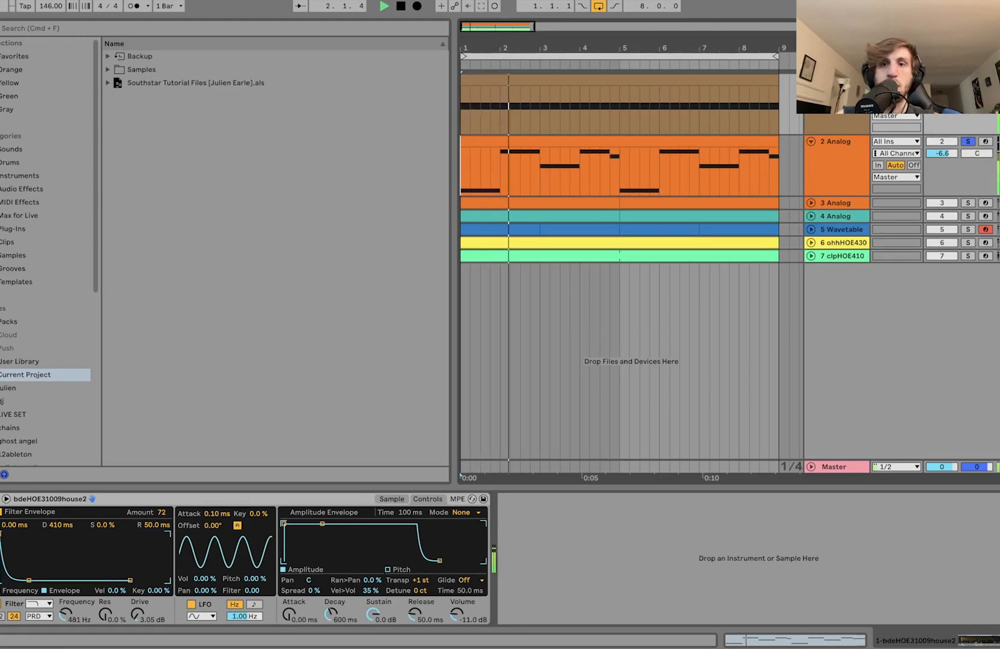
click(811, 203)
click(842, 177)
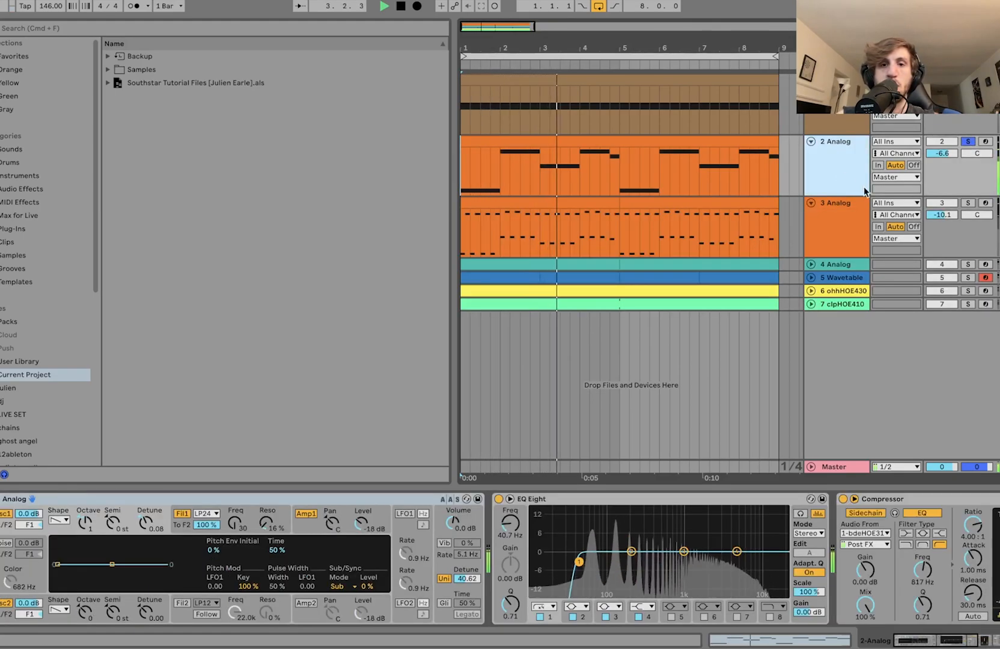
click(966, 203)
click(966, 203)
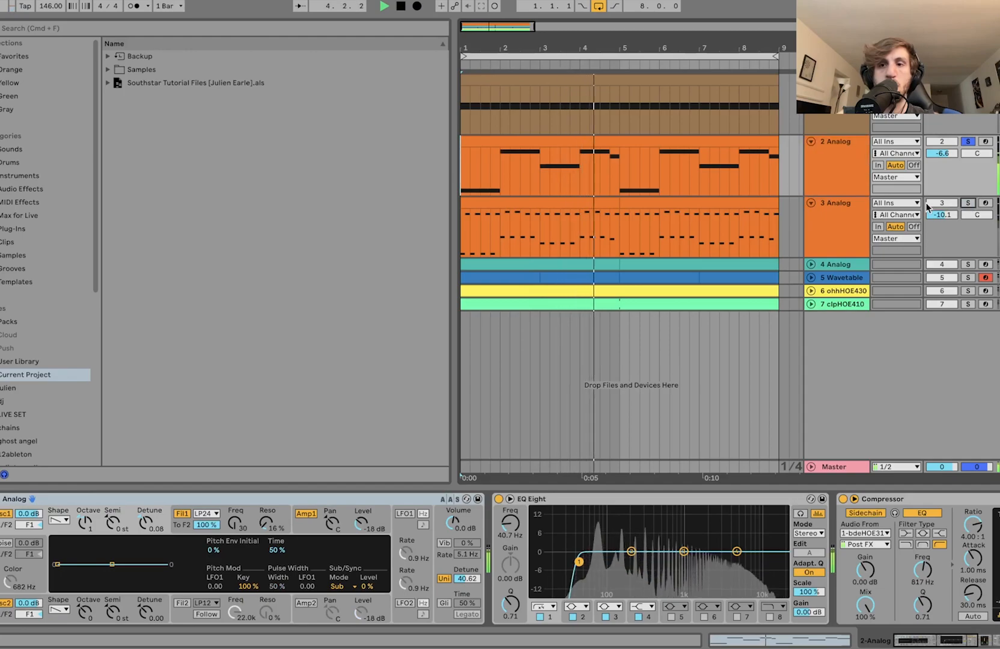
click(811, 203)
click(825, 166)
- Stop playback and open the 2 Analog clip to examine its bassline notes
key(space)
click(689, 139)
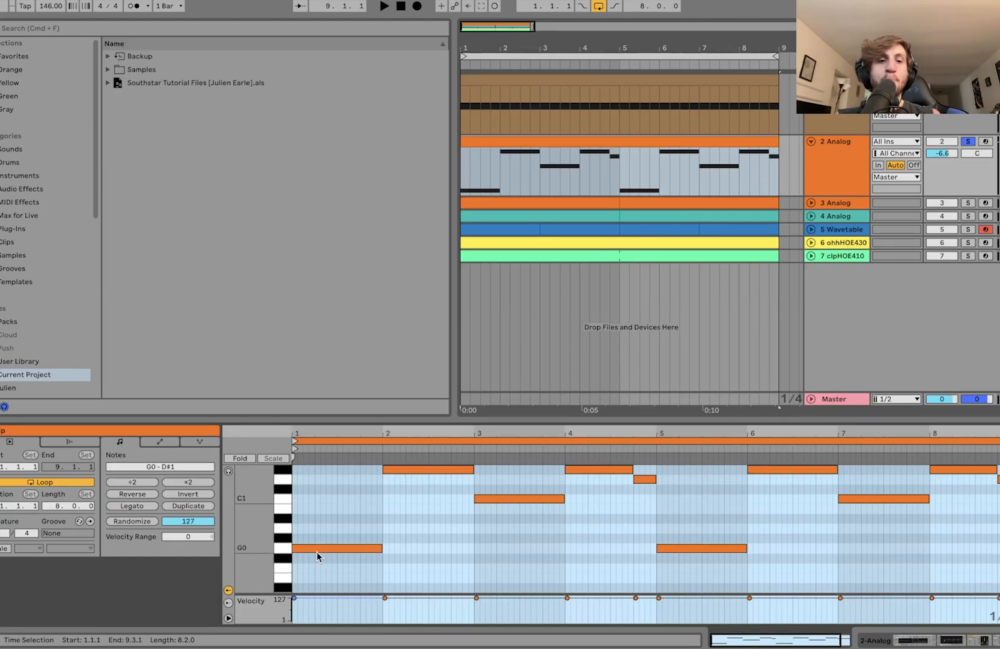
scroll(332, 543, up, 3)
scroll(333, 547, down, 3)
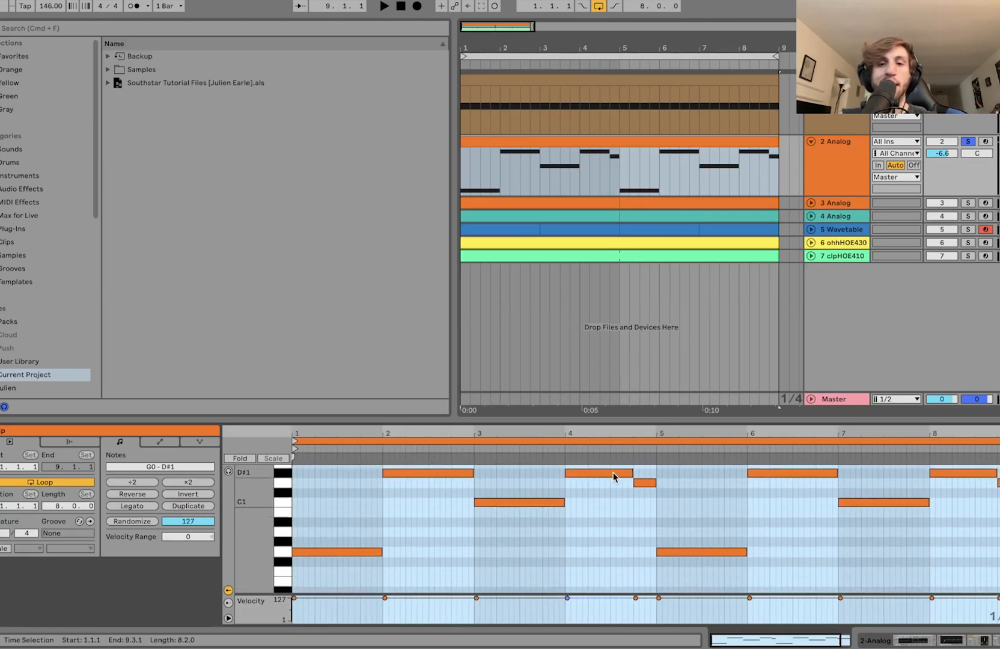
- Audition the soloed 2 Analog bassline with its devices displayed
key(space)
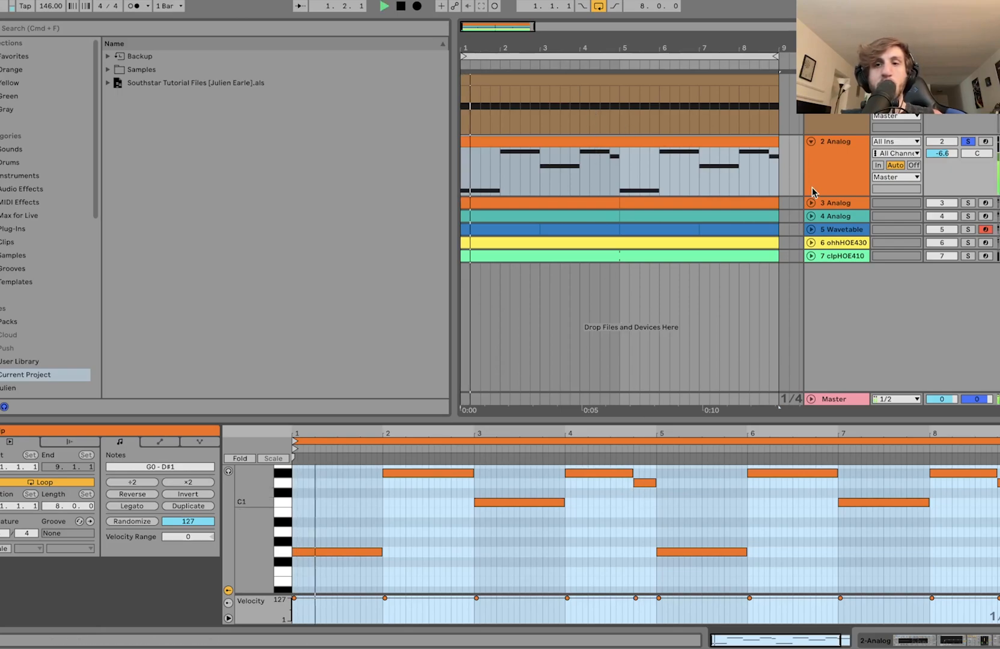
click(812, 187)
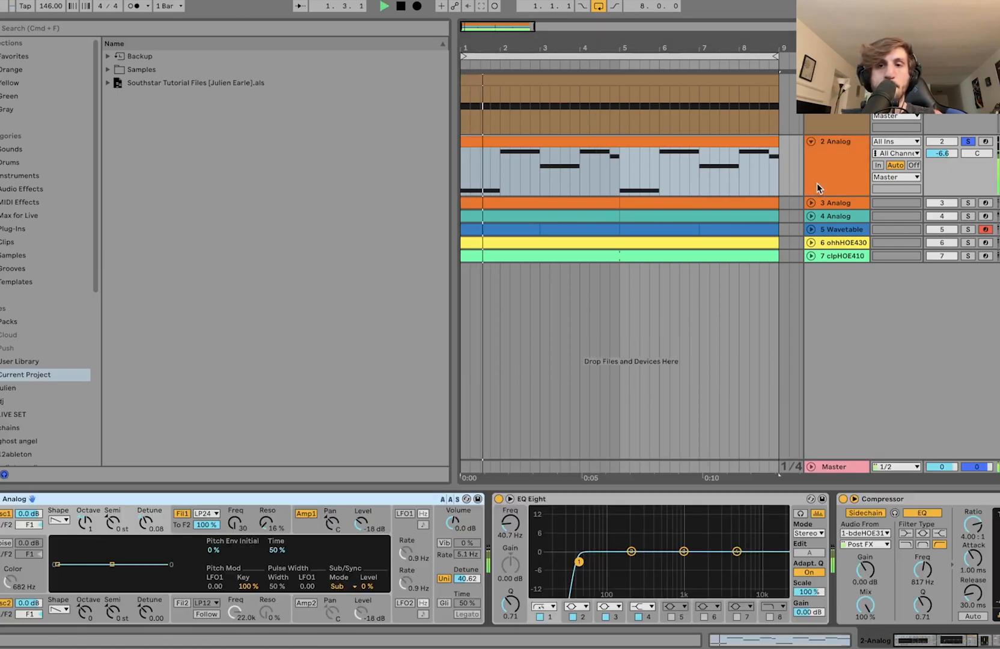
click(540, 182)
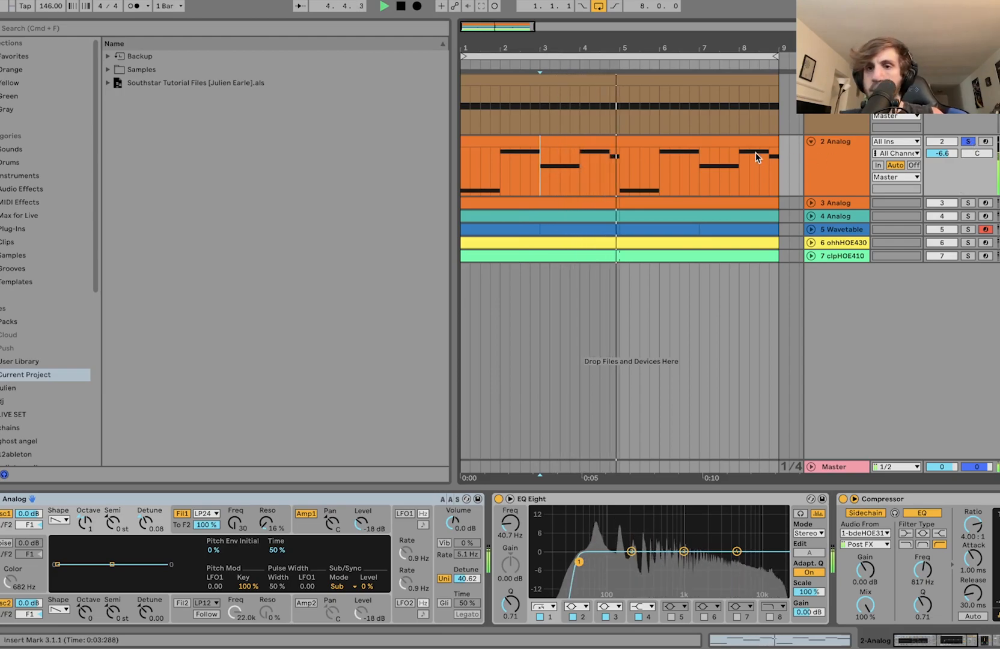
click(729, 140)
key(space)
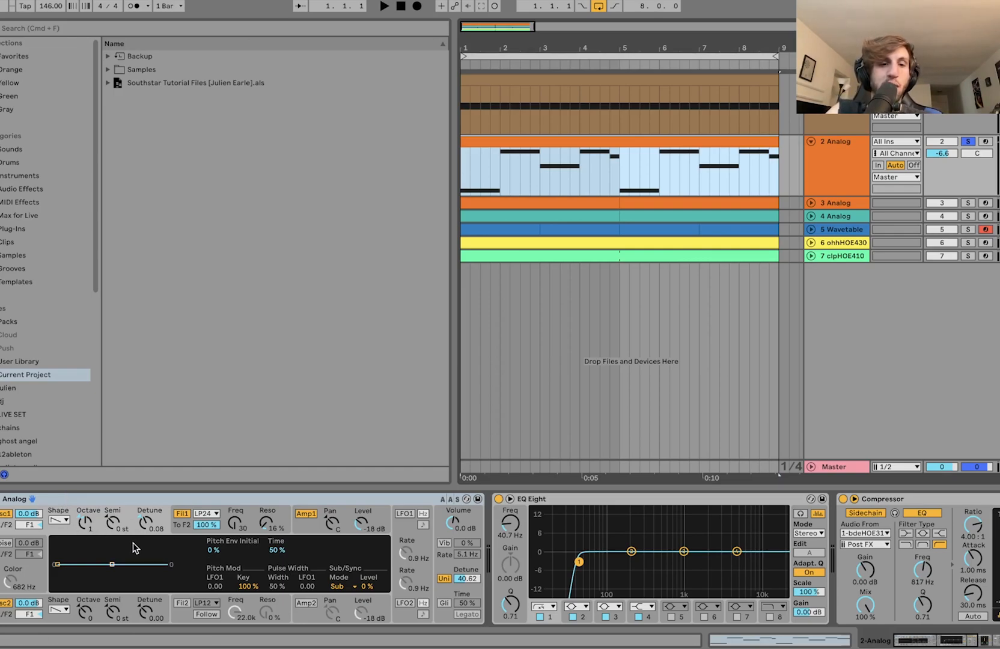
- Examine the filter 1 and amp 1 envelope settings of the Analog synth on track 2
click(247, 521)
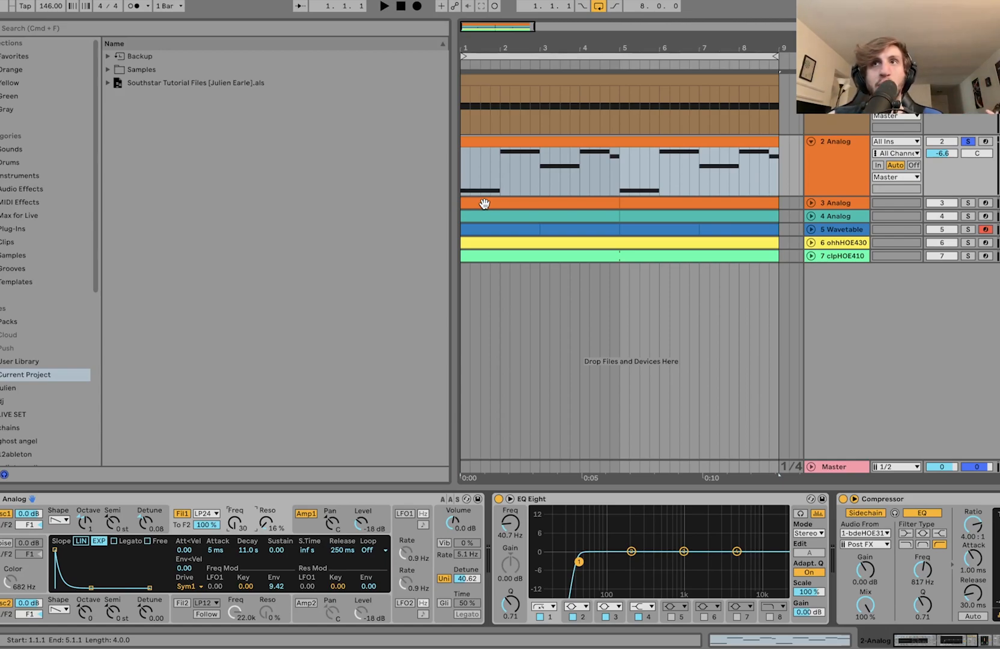
key(space)
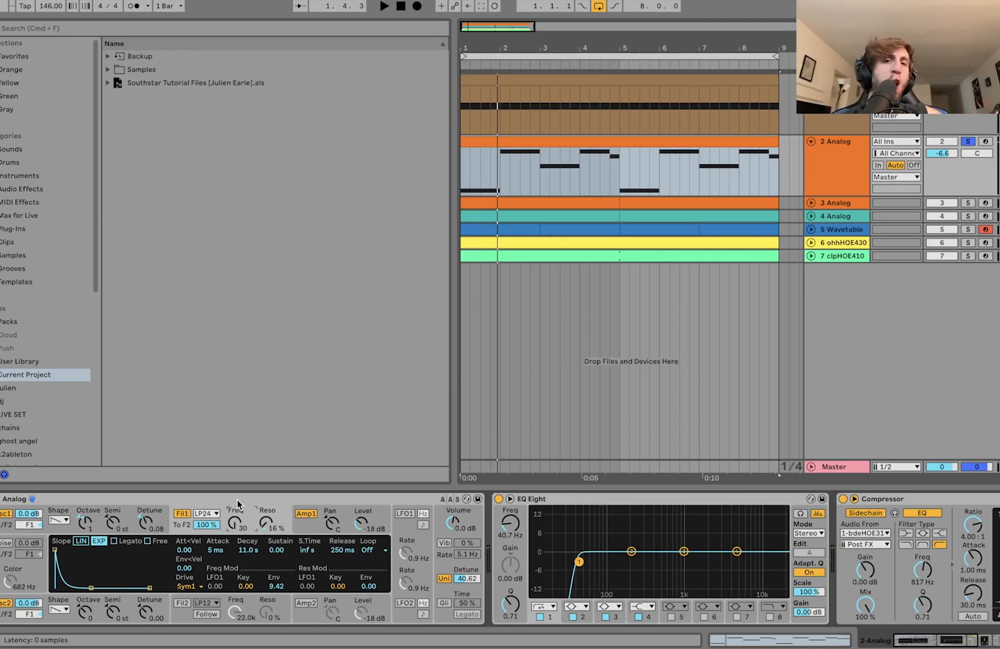
click(305, 522)
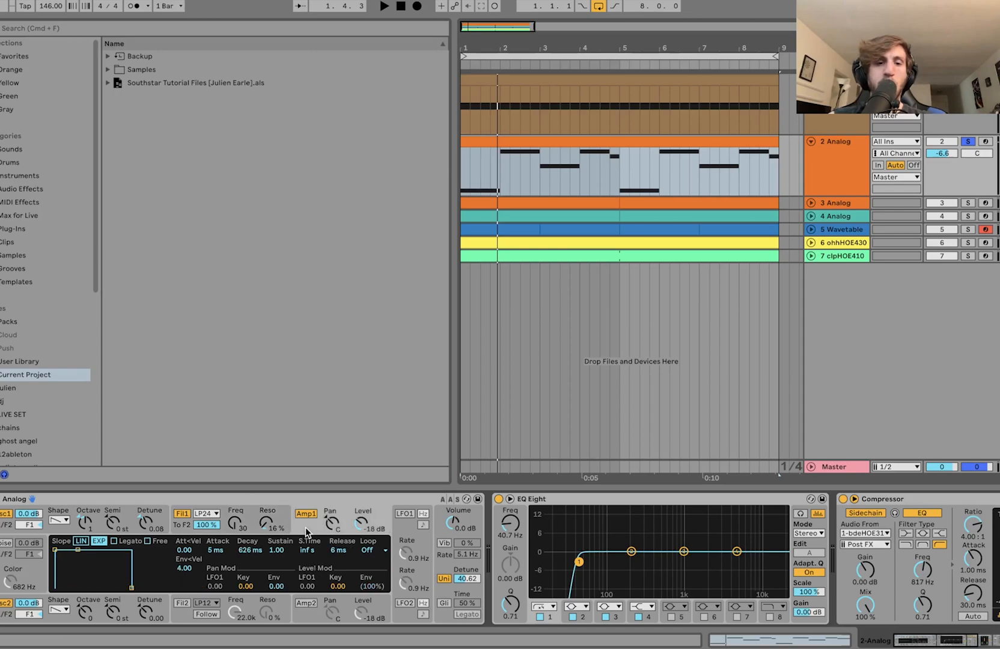
- Examine the Analog synth's global voice and unison settings and the EQ Eight, Compressor and Utility after it
click(467, 591)
scroll(447, 594, right, 5)
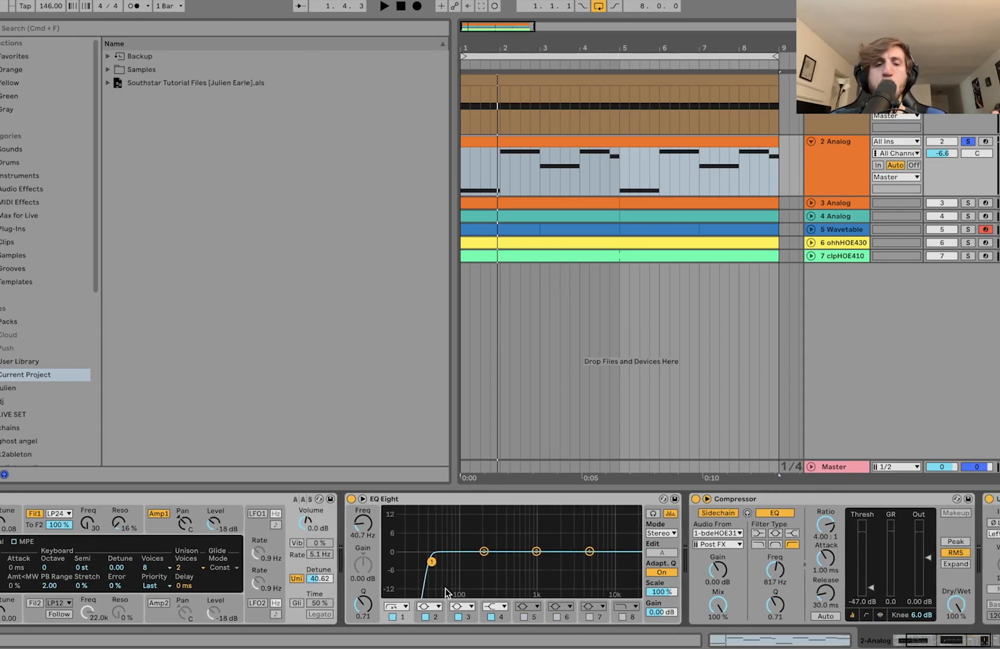
scroll(446, 594, right, 3)
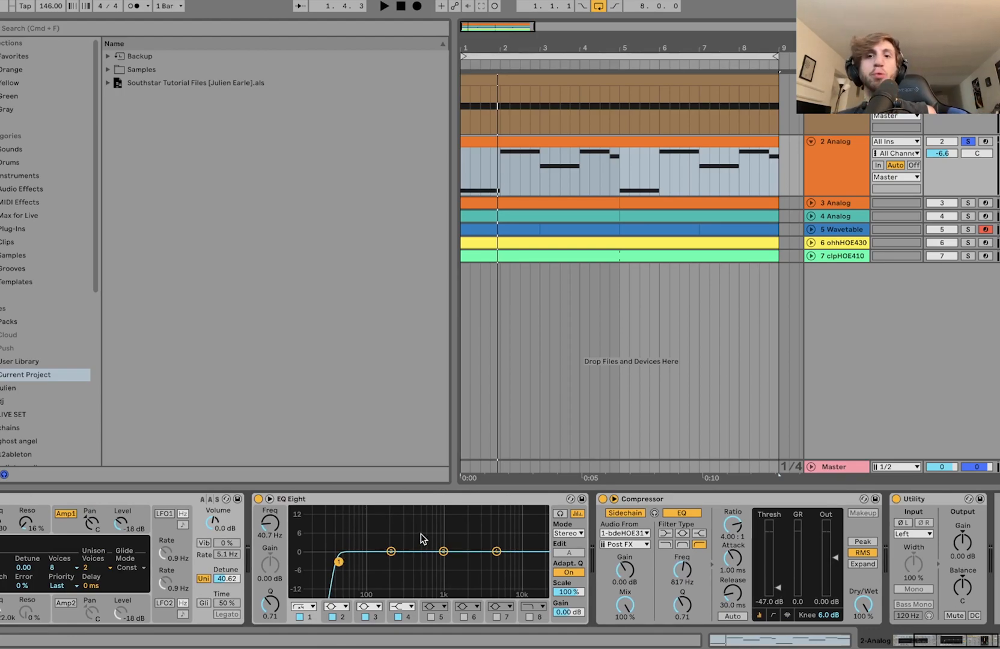
scroll(645, 502, right, 1)
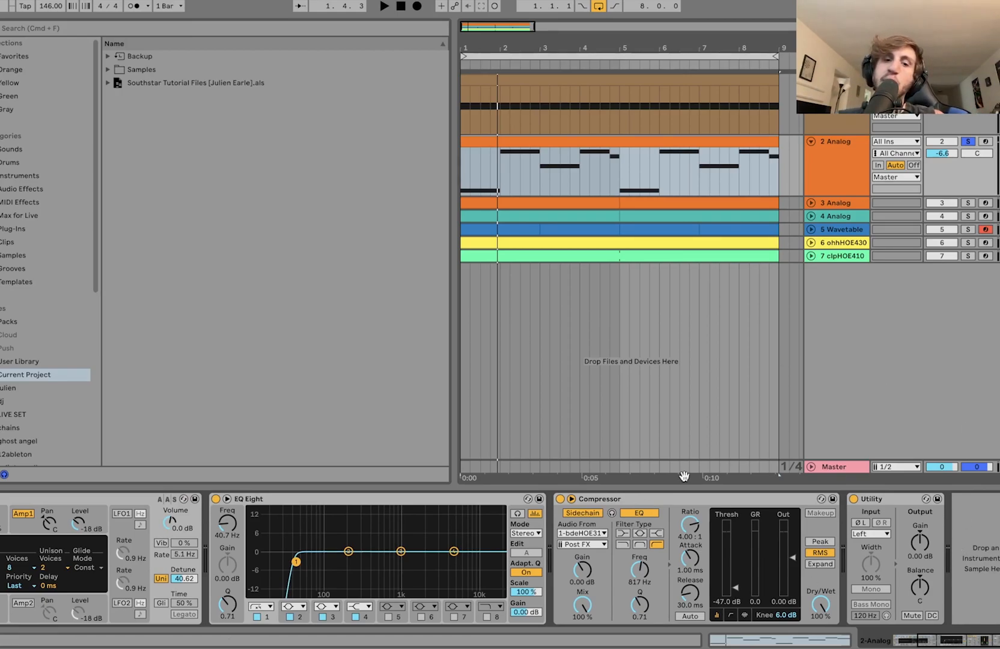
- Unfold and solo the 3 Analog track, show its devices and start playback
click(810, 203)
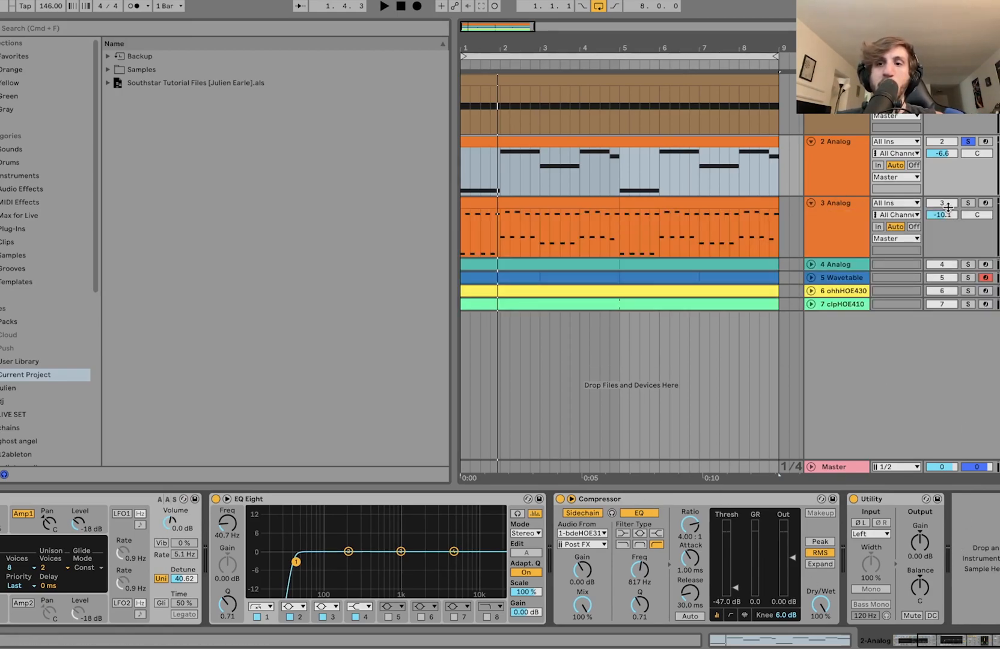
click(967, 203)
click(835, 233)
key(space)
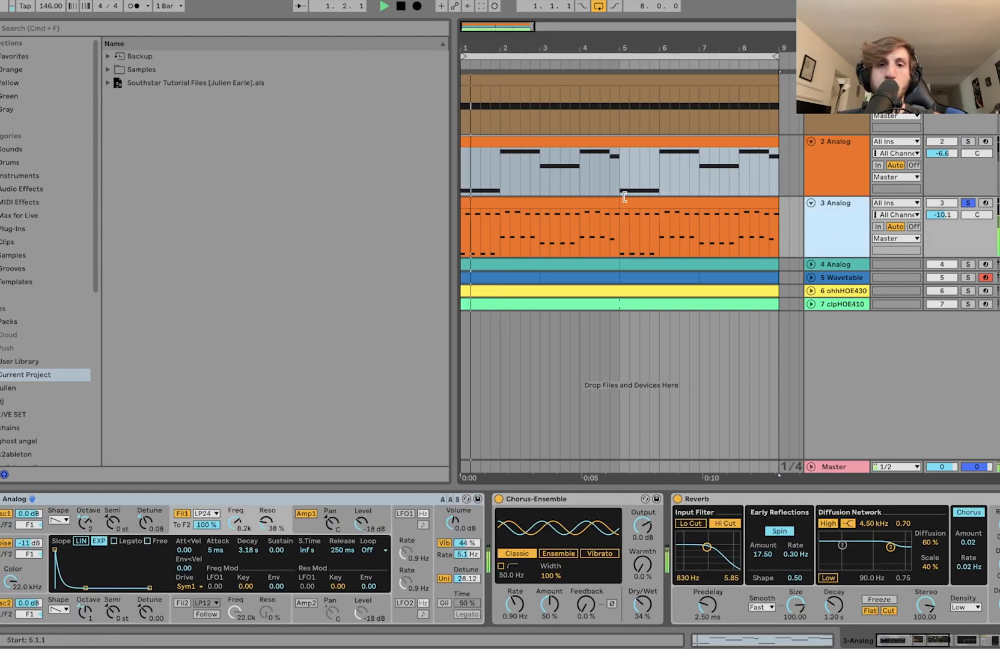
- Open the first 3 Analog clip and examine its full note range during playback
click(589, 203)
double_click(589, 203)
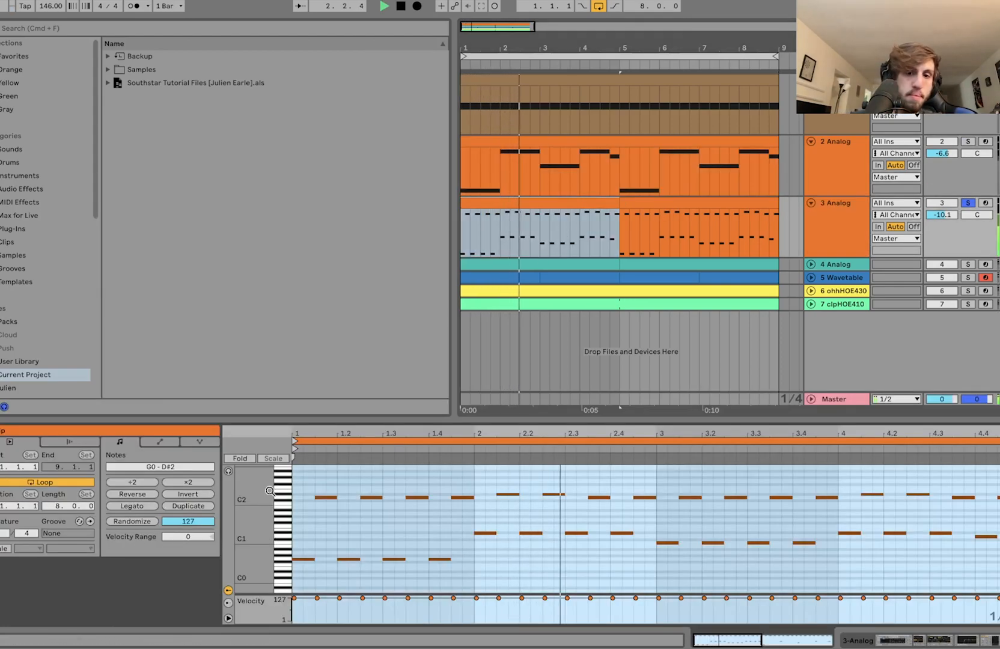
drag(250, 522, 264, 522)
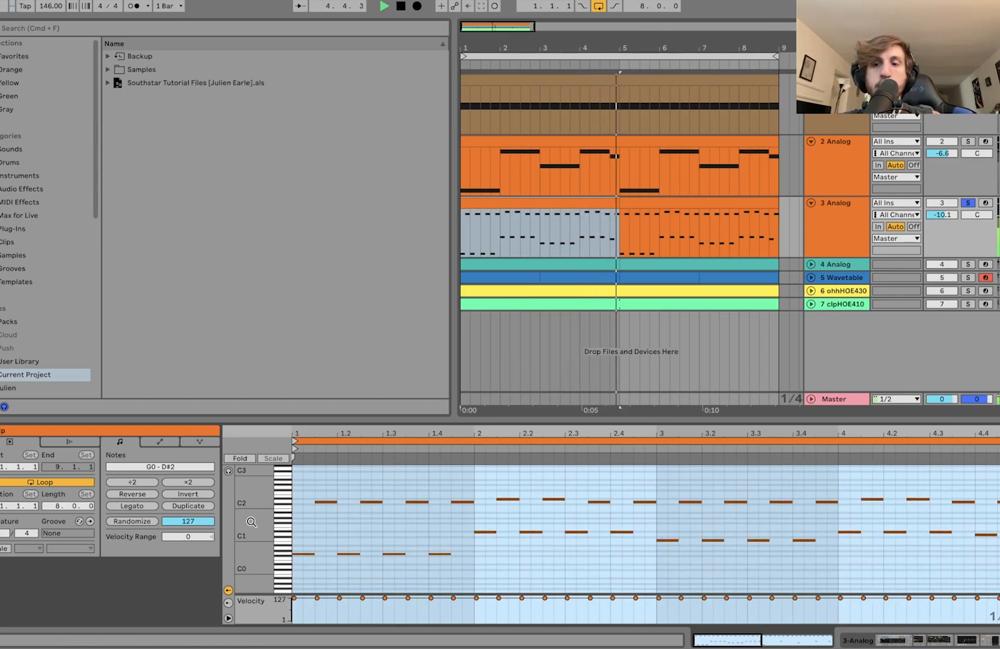
key(space)
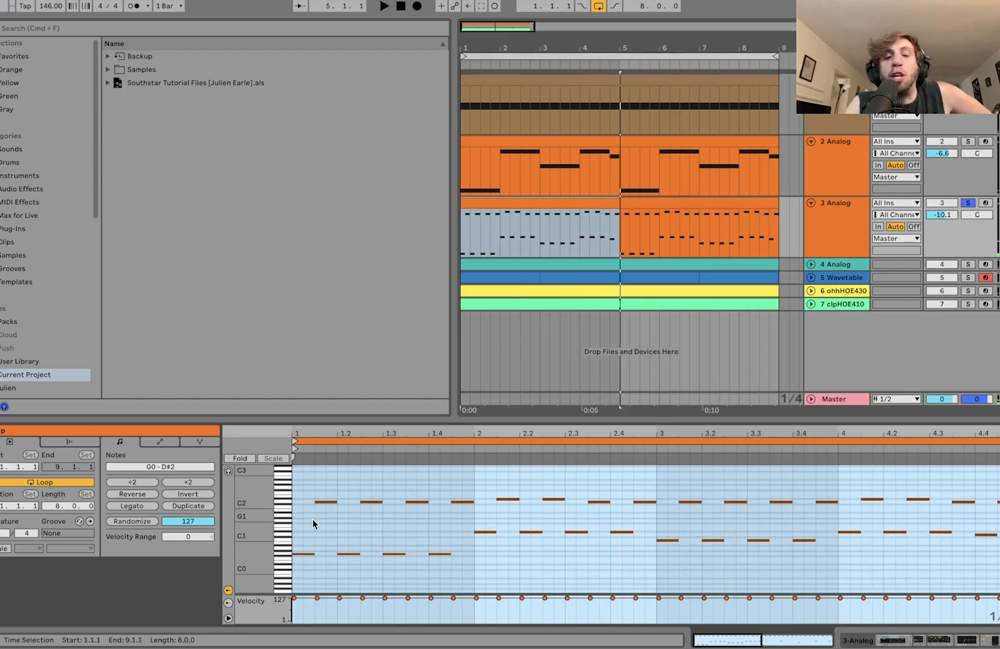
- Deactivate the upper D2 and D#2 notes in the first 3 Analog clip and audition the remaining line
click(313, 518)
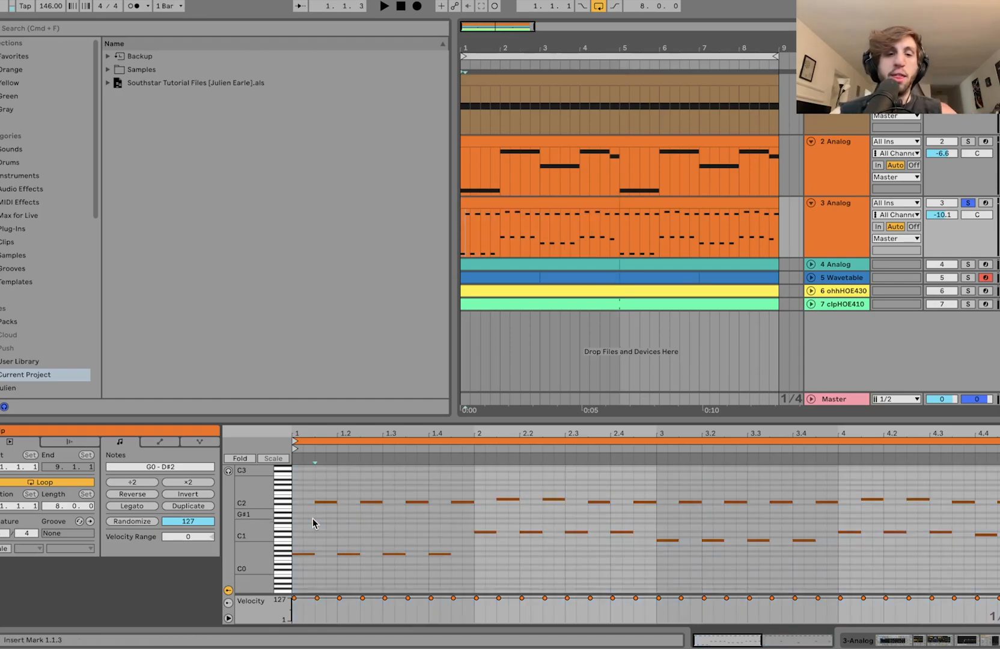
key(space)
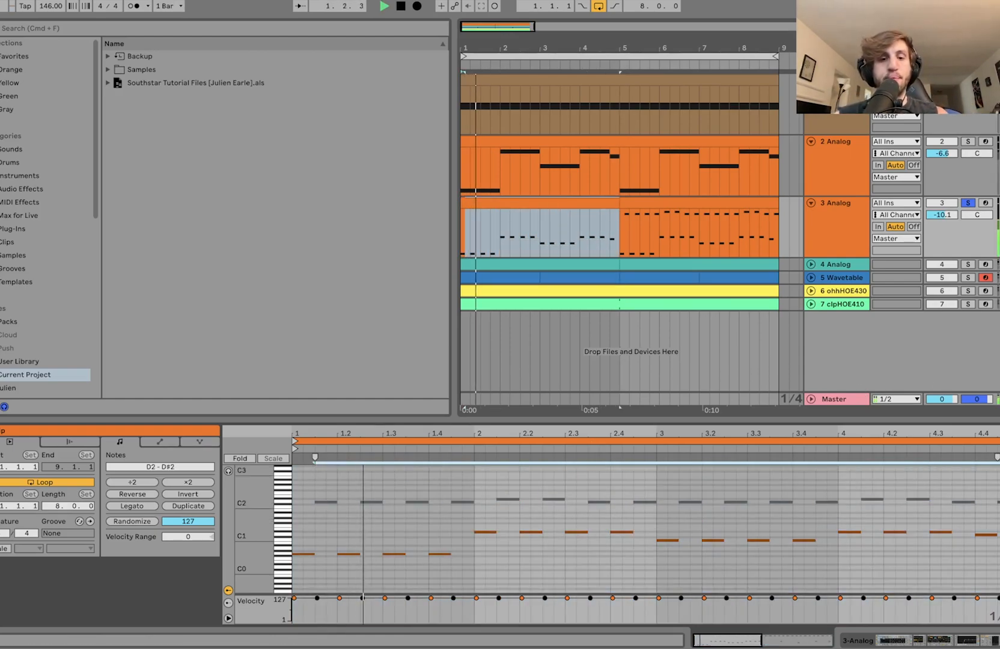
key(space)
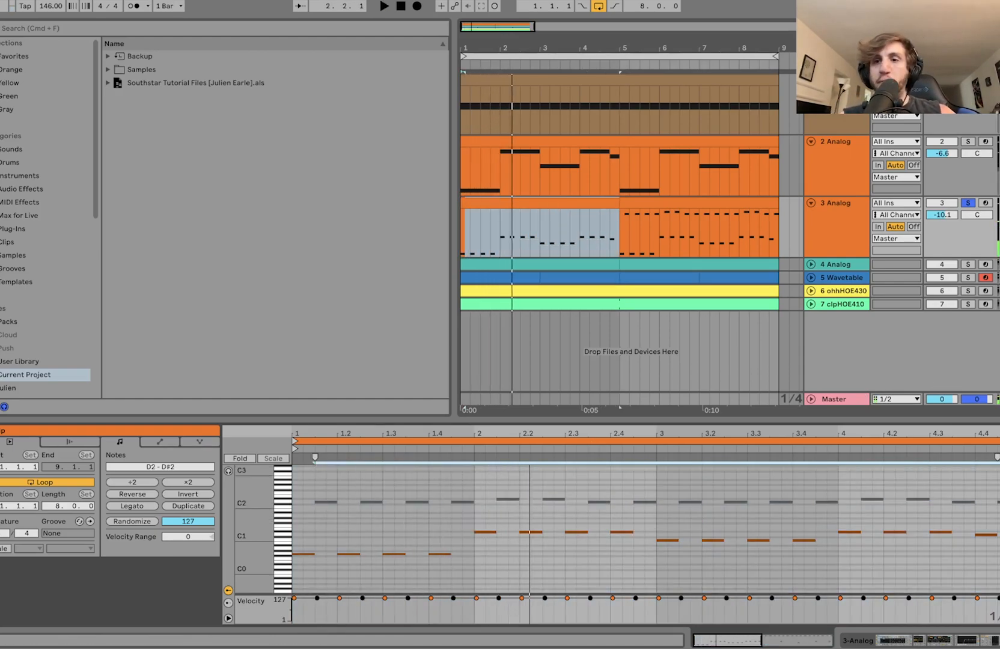
- Audition 3 Analog together with 2 Analog soloed, and leave only 3 Analog soloed
click(968, 142)
key(space)
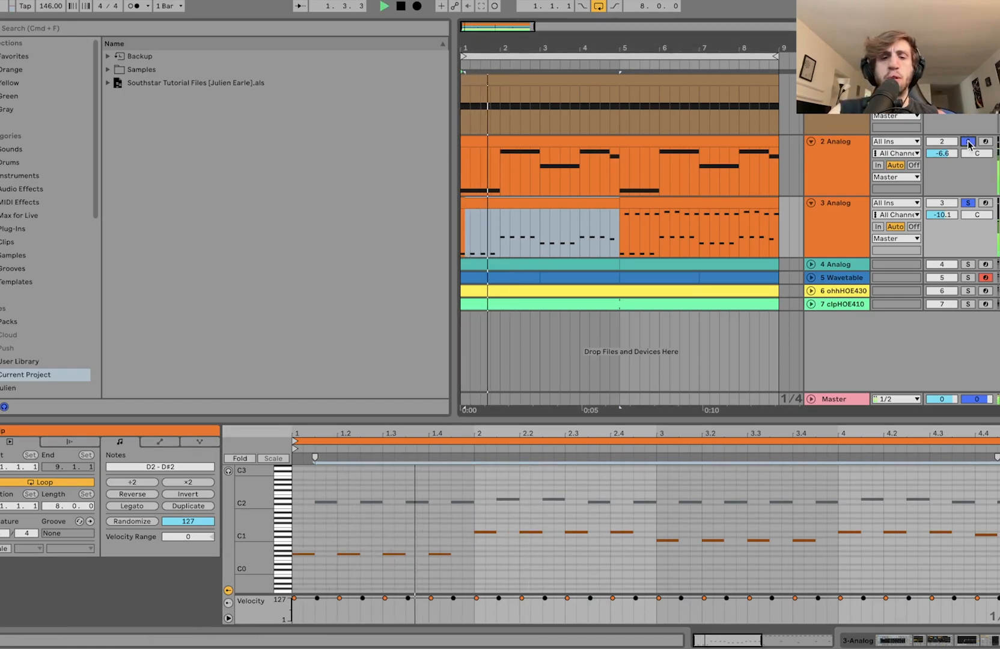
click(968, 142)
key(space)
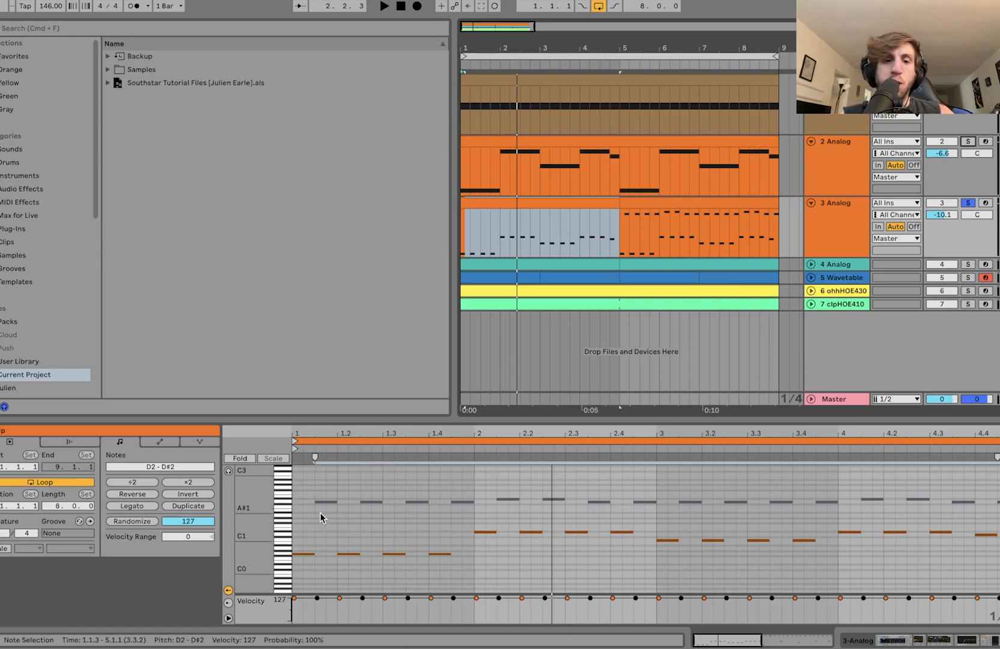
- Reactivate the upper D2 and D#2 notes in the first 3 Analog clip and start playback from the clip's start
drag(320, 513, 999, 464)
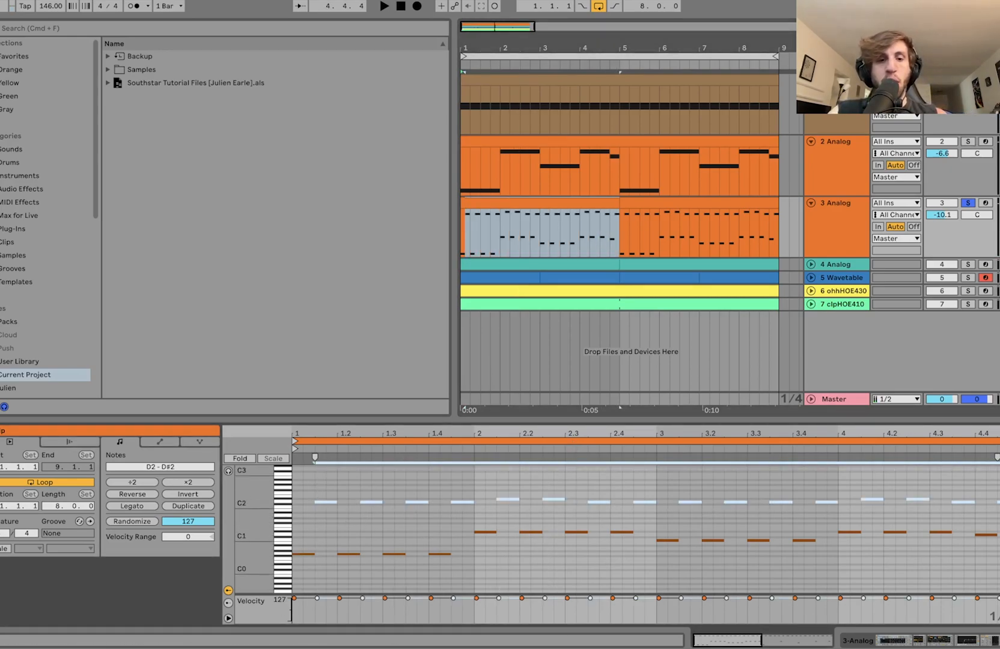
drag(253, 522, 268, 577)
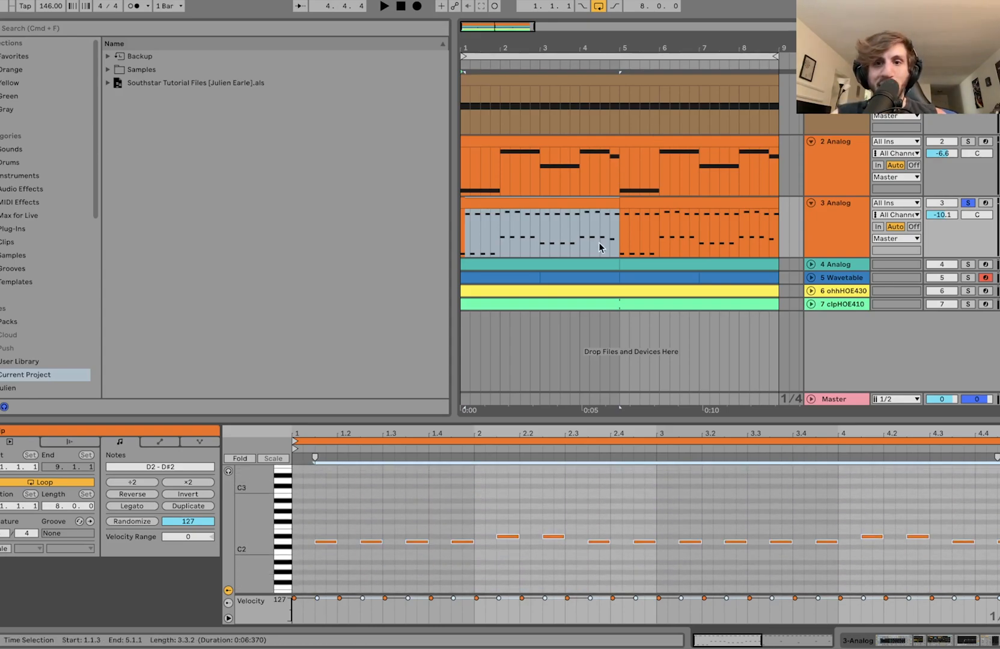
click(537, 204)
key(space)
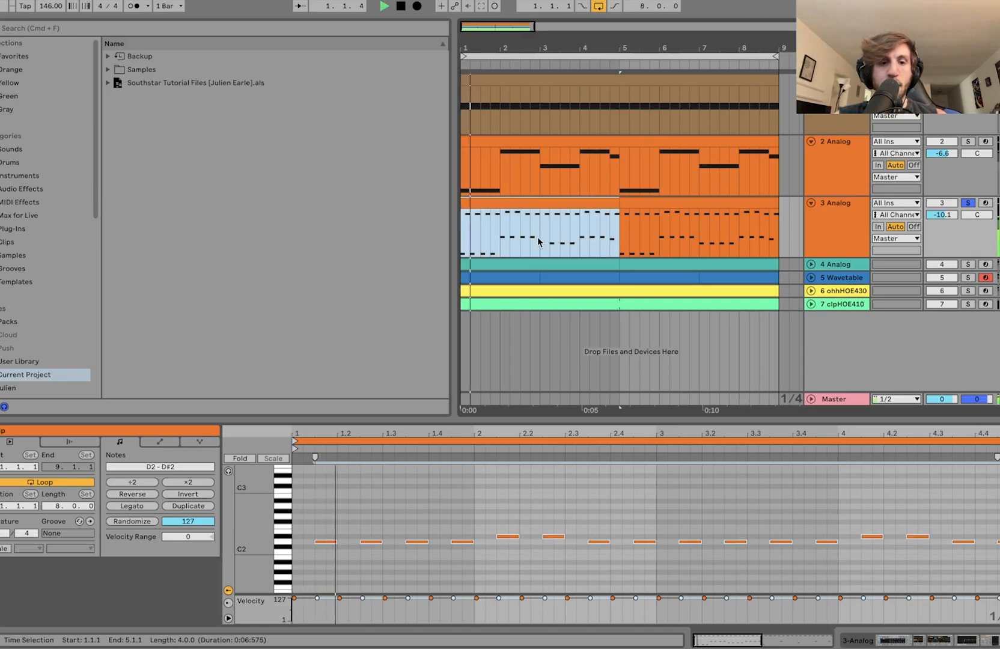
- Examine the complete note pattern of the first 3 Analog clip and crop the clip
scroll(485, 522, down, 2)
scroll(484, 522, down, 3)
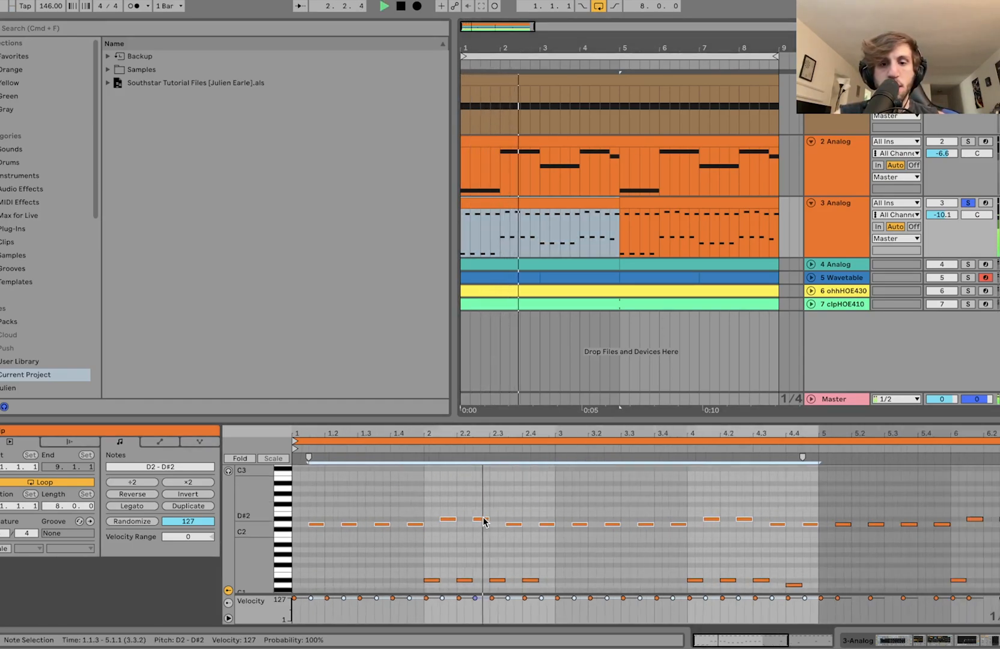
scroll(484, 522, down, 2)
scroll(484, 522, down, 2)
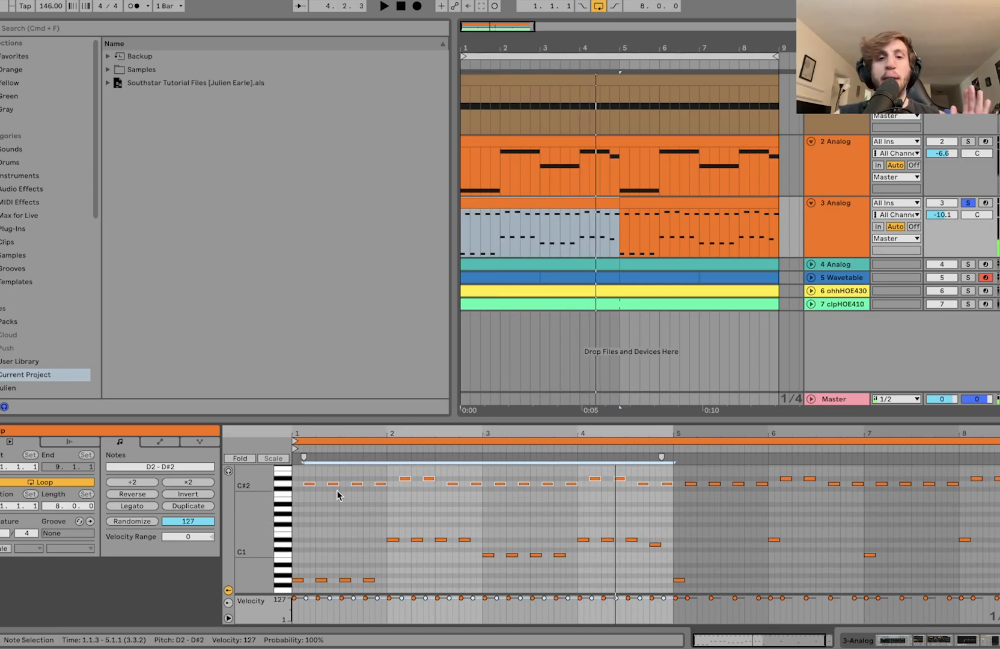
scroll(348, 542, down, 3)
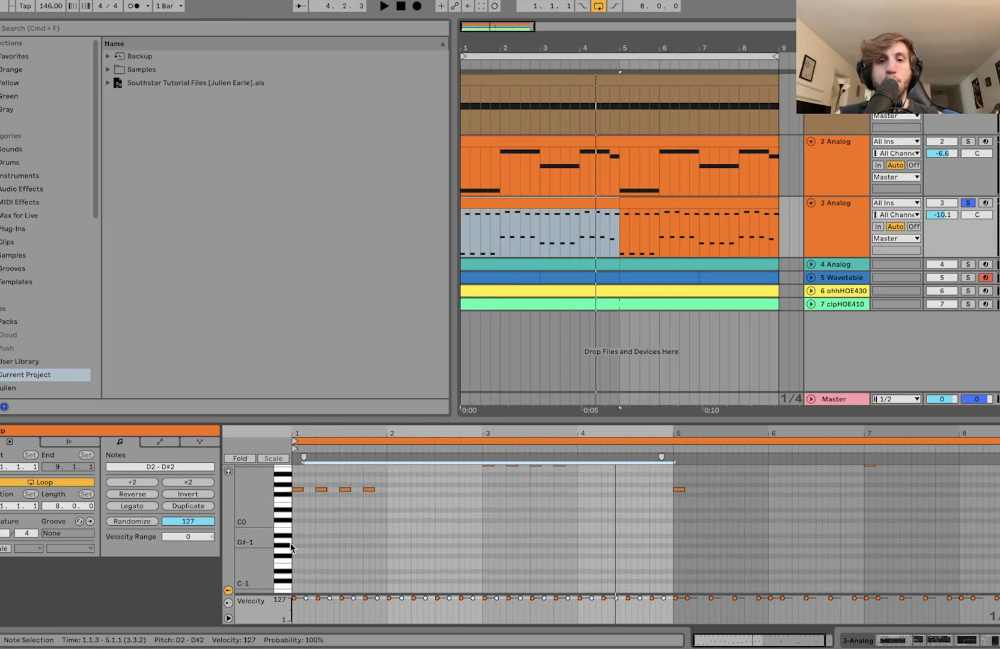
right_click(437, 505)
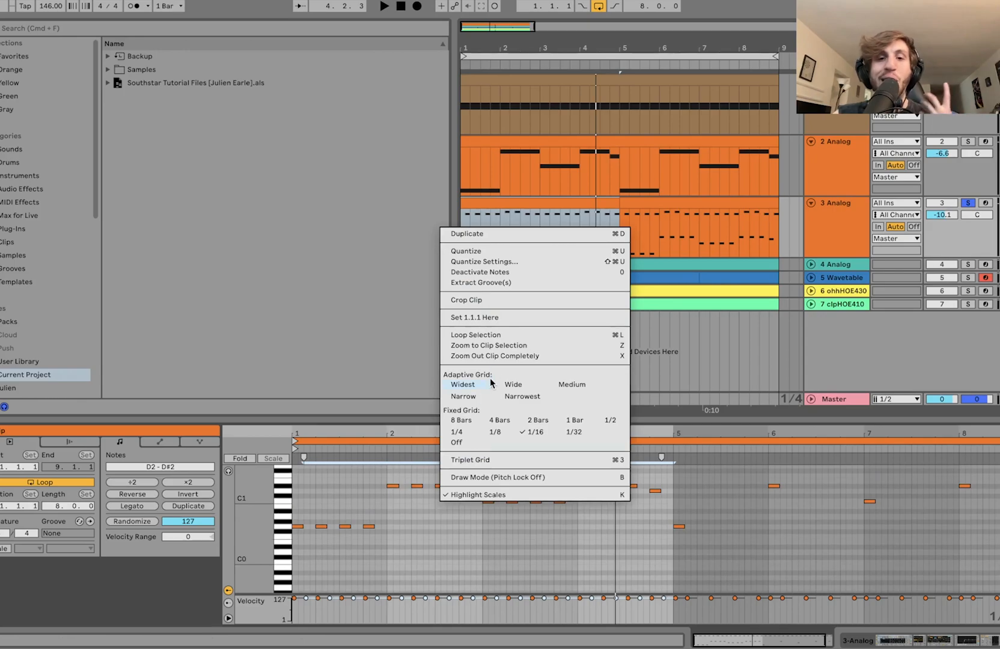
click(473, 299)
- Show the 3 Analog devices and audition the track with the Analog synth's Amp1 envelope displayed
click(840, 211)
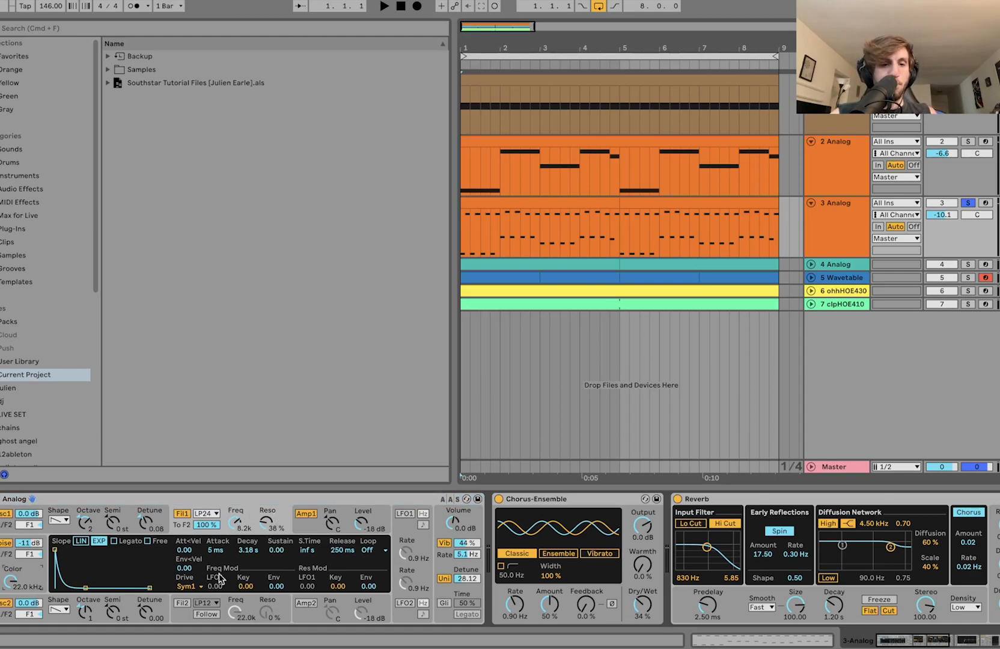
key(space)
click(306, 514)
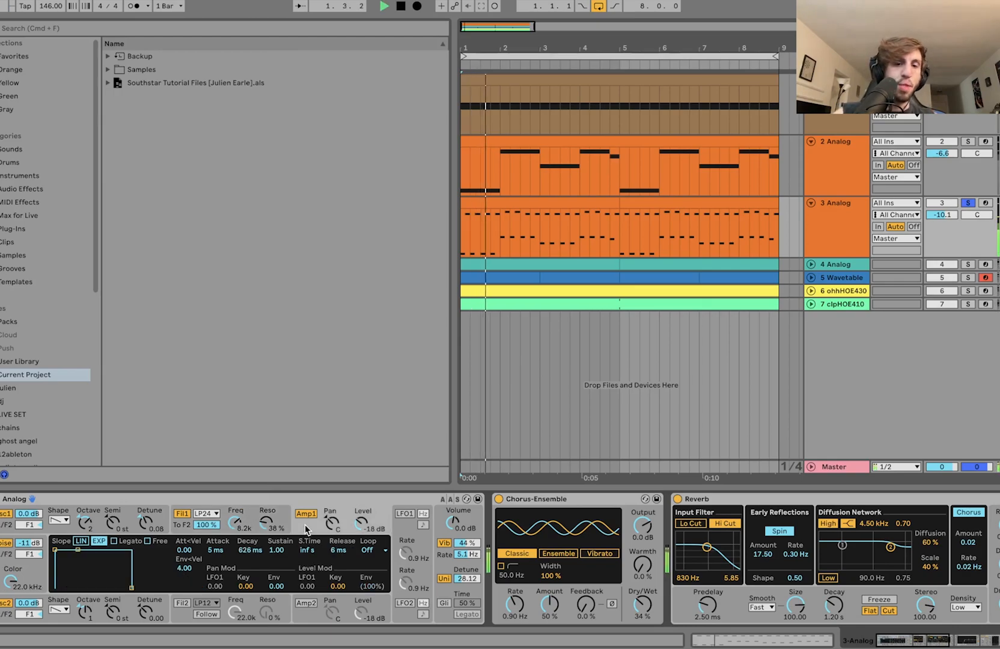
key(space)
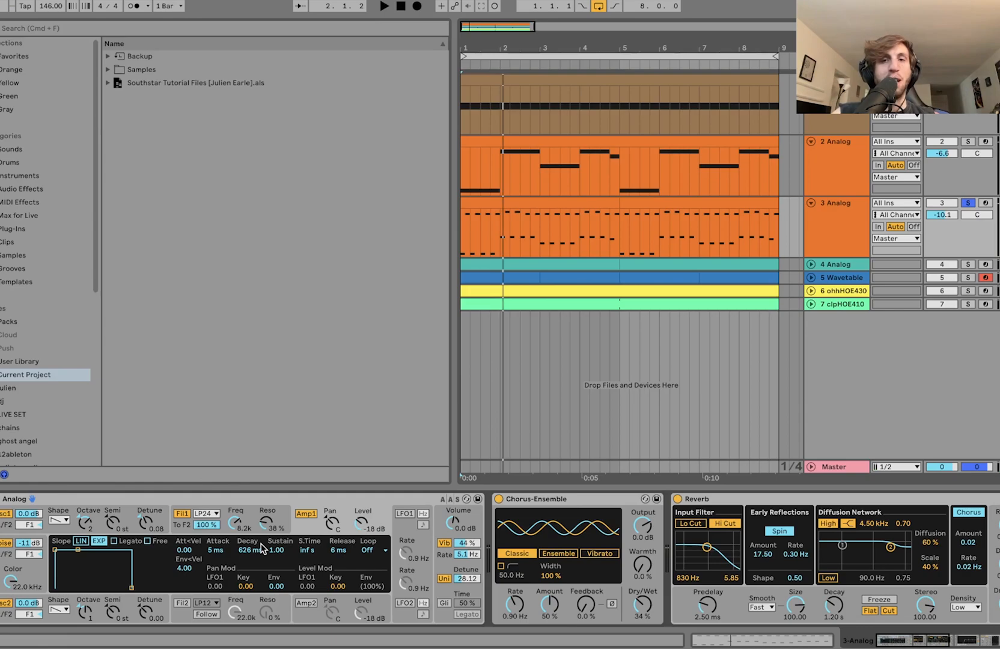
- Examine the synth's global voice settings on 3 Analog and its effect chain through to the sidechained Compressor
click(442, 558)
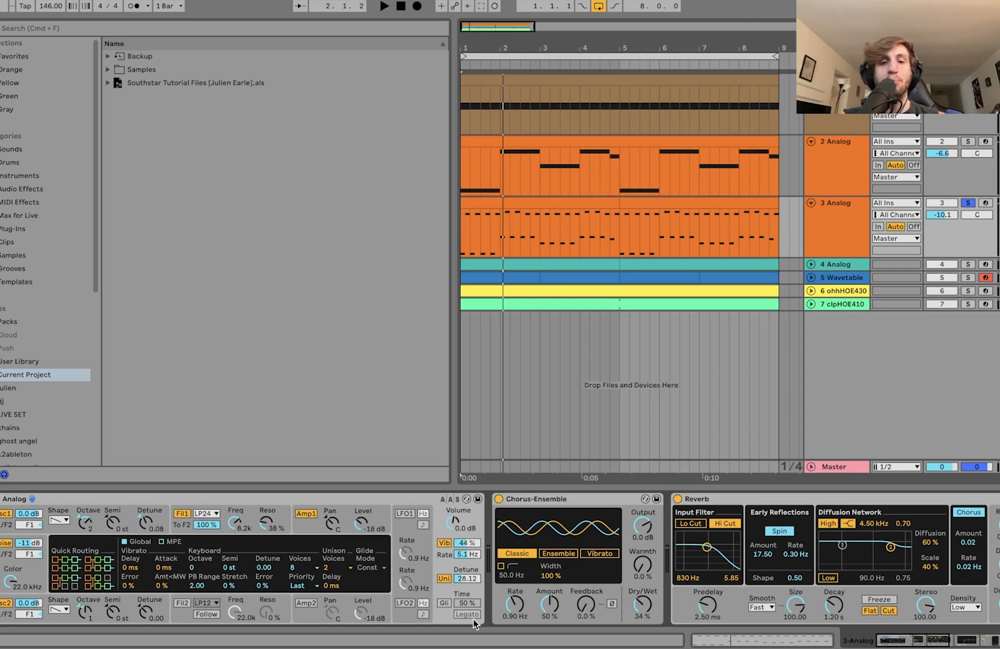
scroll(473, 620, right, 5)
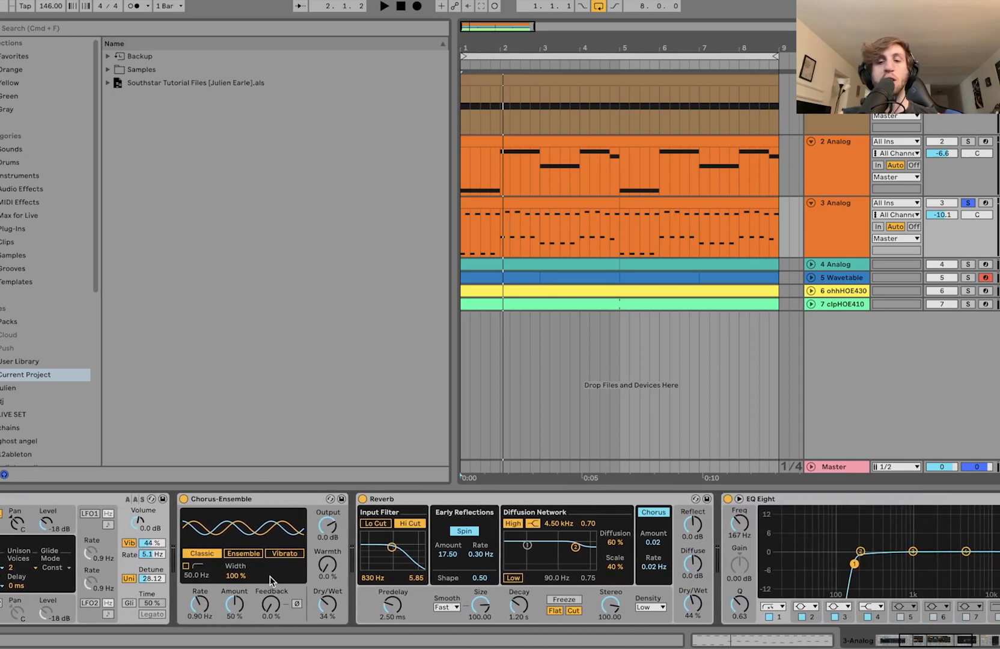
scroll(269, 576, right, 6)
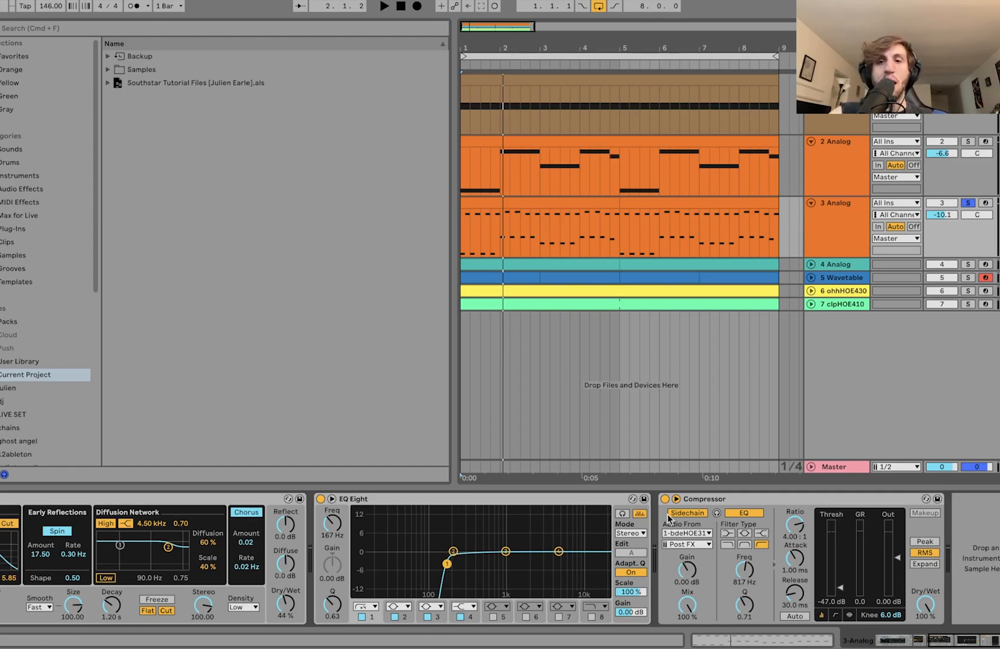
- Unfold and solo the 4 Analog track, and open its first clip's notes during playback
click(810, 265)
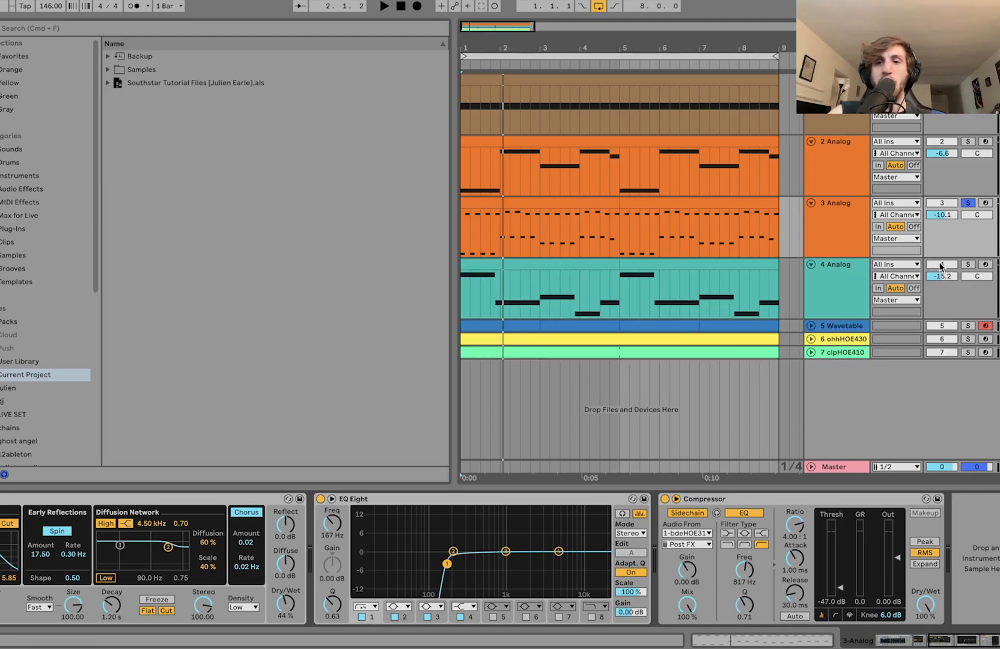
click(965, 268)
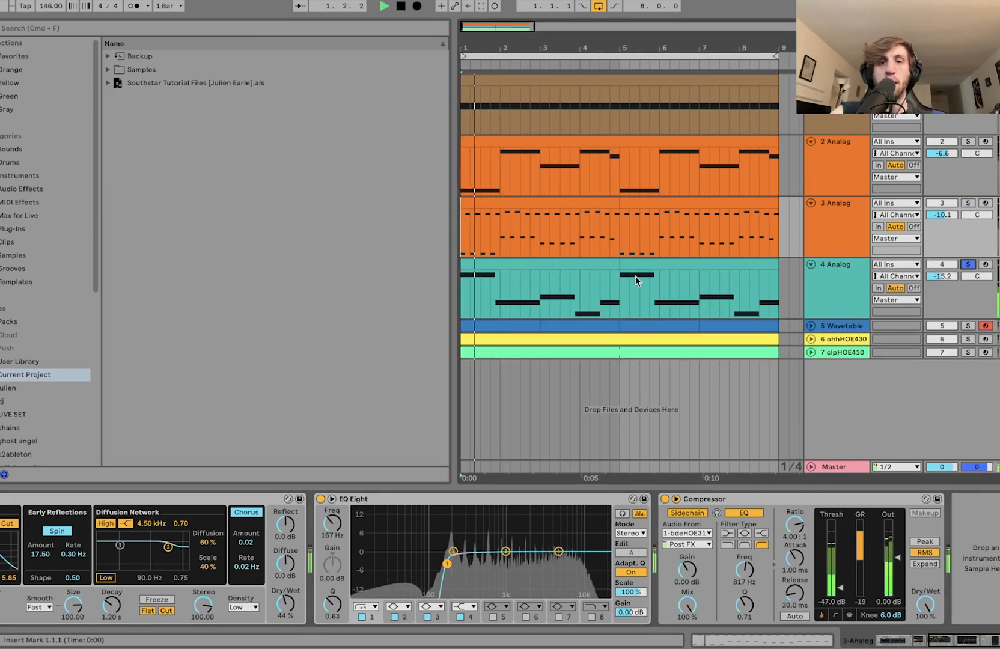
double_click(577, 265)
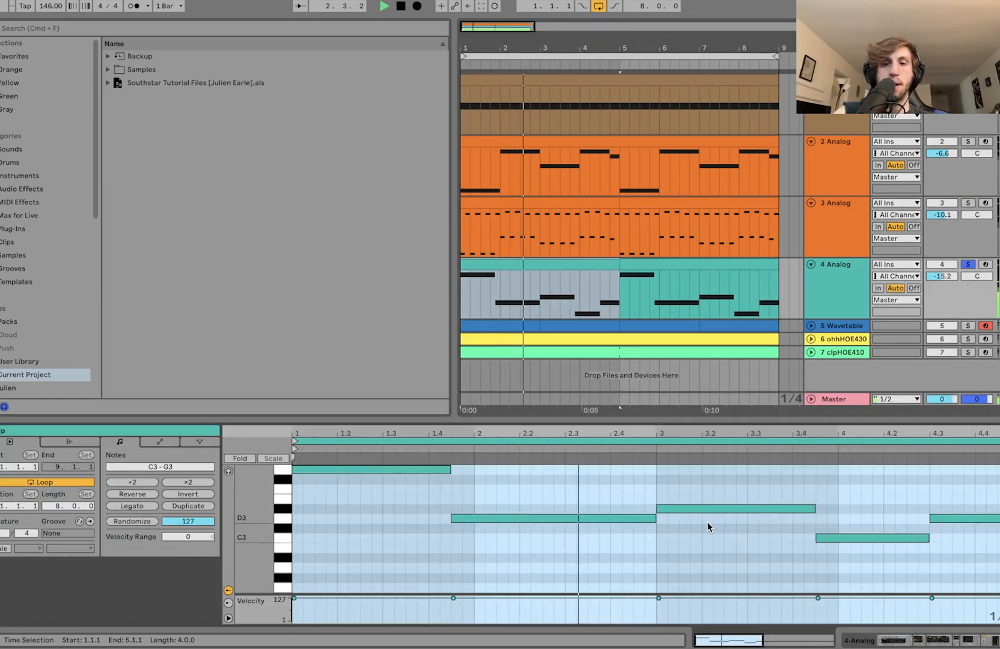
click(717, 535)
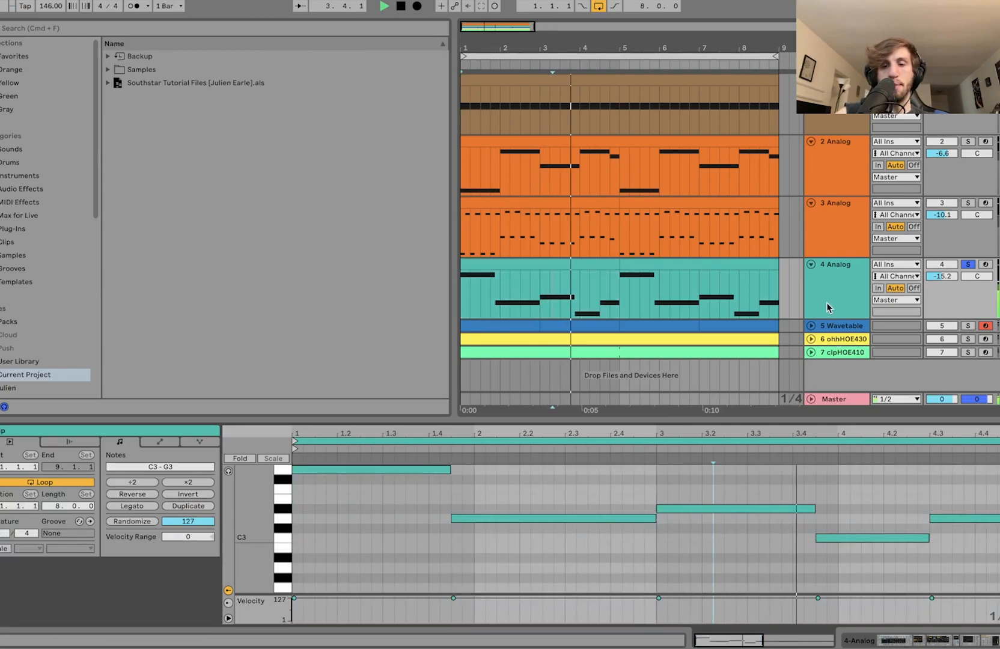
key(space)
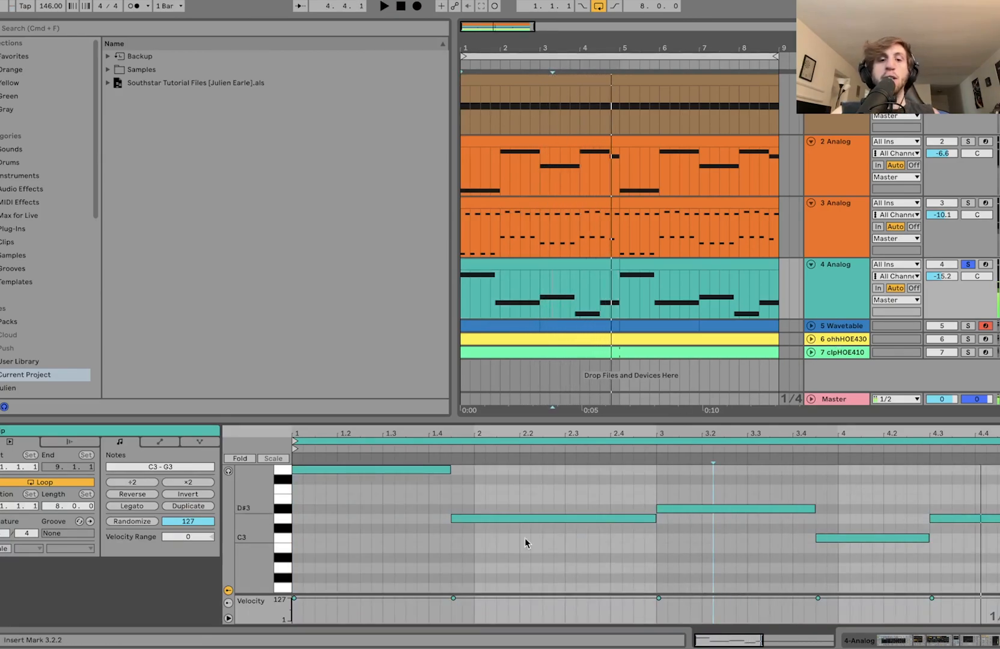
- Crop the first 4 Analog clip and select its opening G3 note
scroll(415, 519, up, 3)
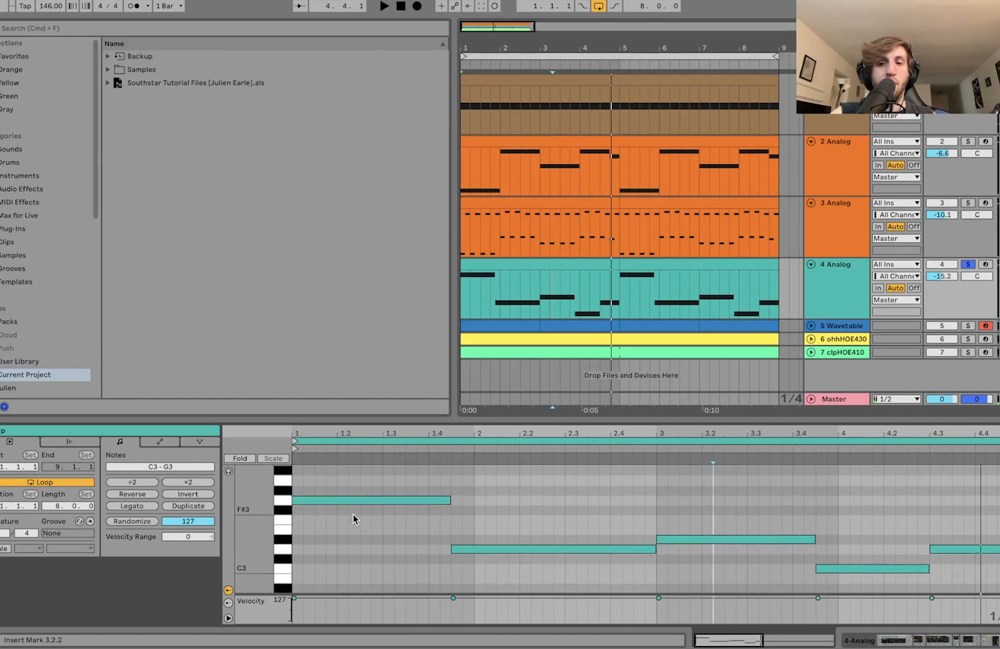
scroll(353, 520, down, 2)
scroll(353, 519, down, 3)
scroll(353, 518, up, 1)
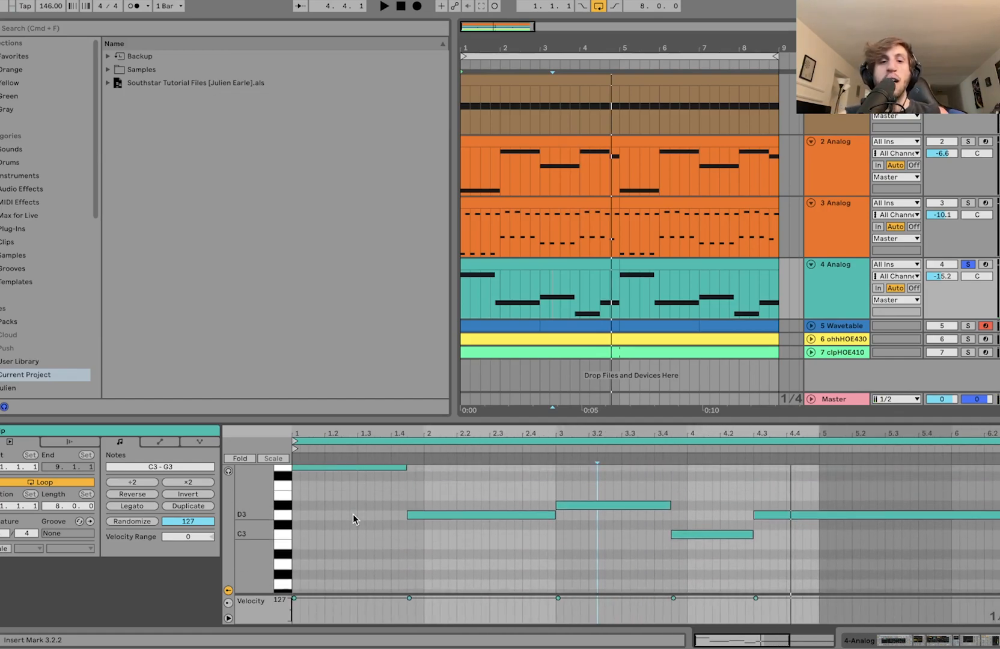
right_click(353, 517)
click(383, 311)
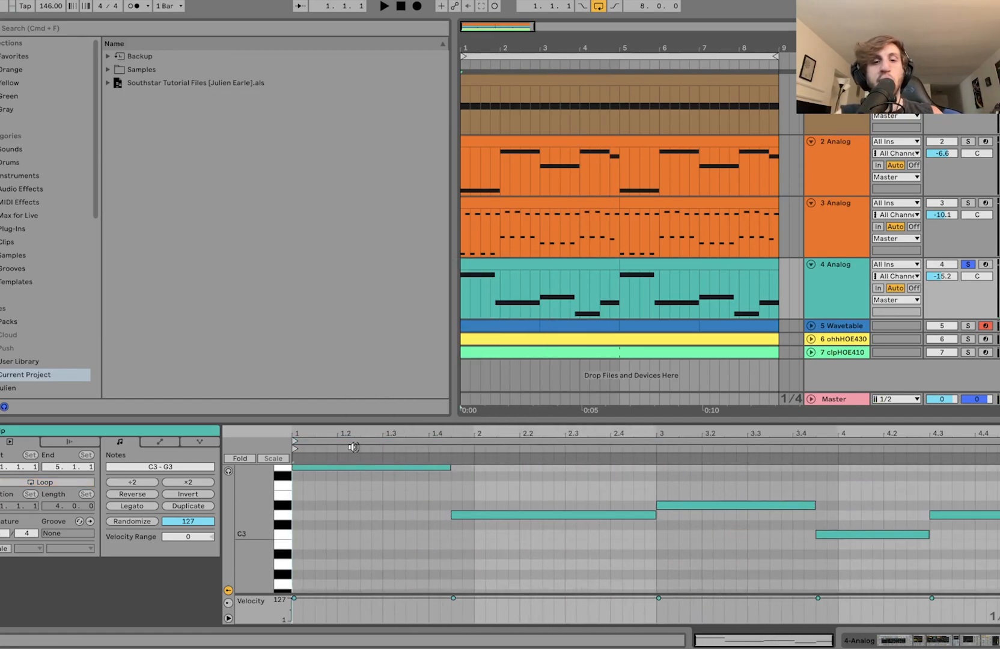
scroll(340, 530, up, 3)
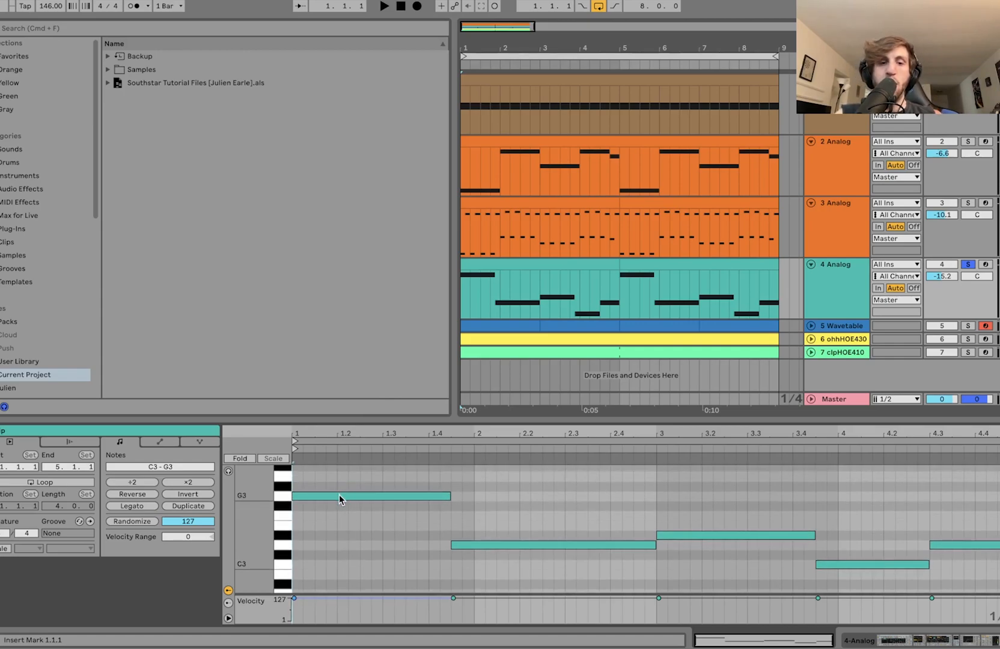
click(339, 495)
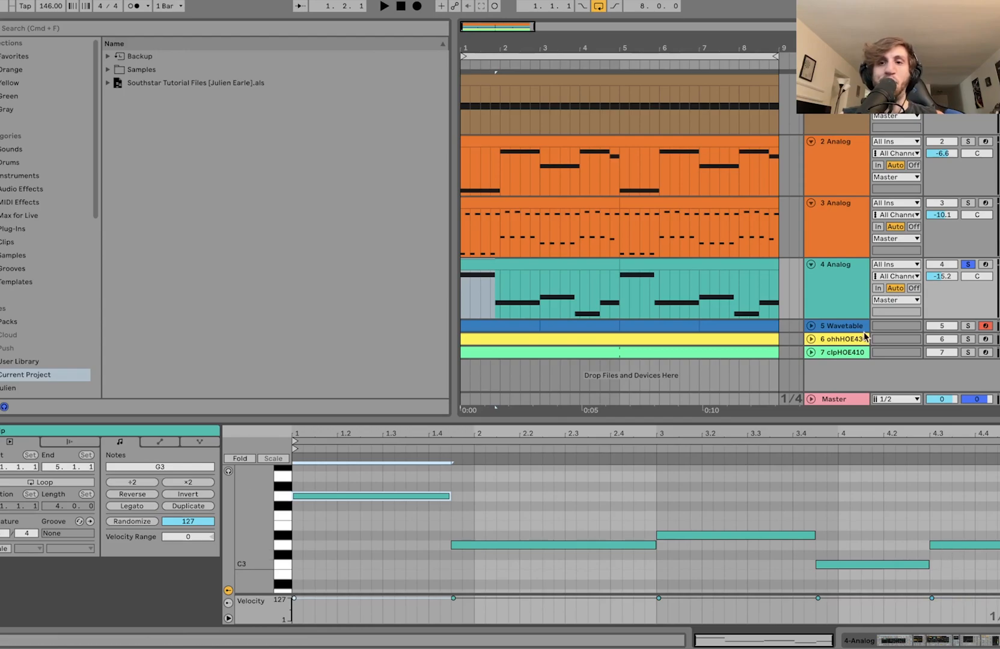
- Show the 4 Analog devices and audition the track together with 2 Analog and 3 Analog soloed
click(860, 293)
click(965, 142)
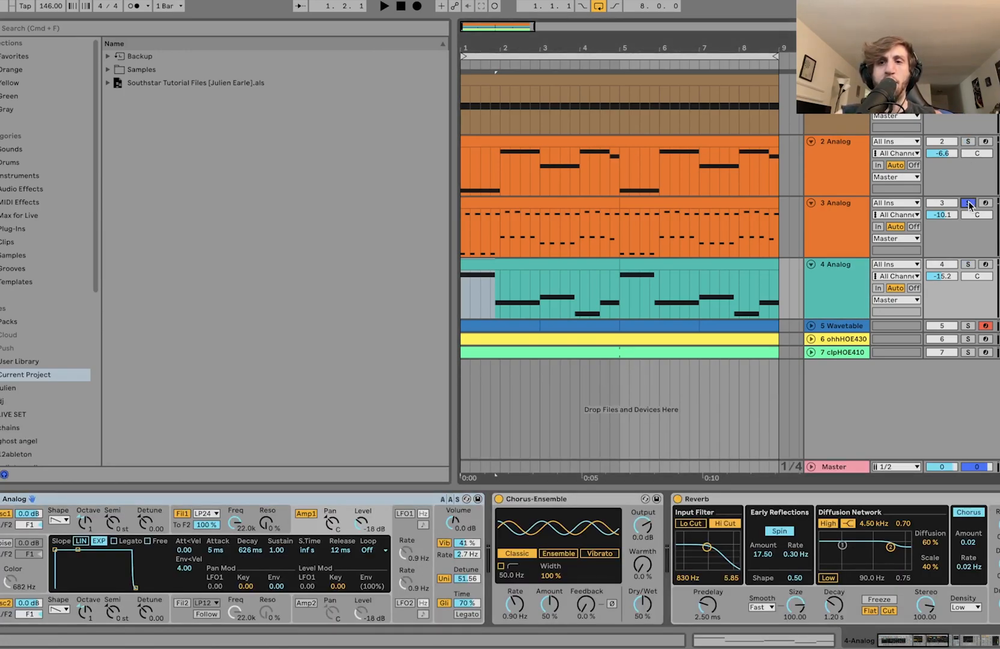
click(967, 264)
key(space)
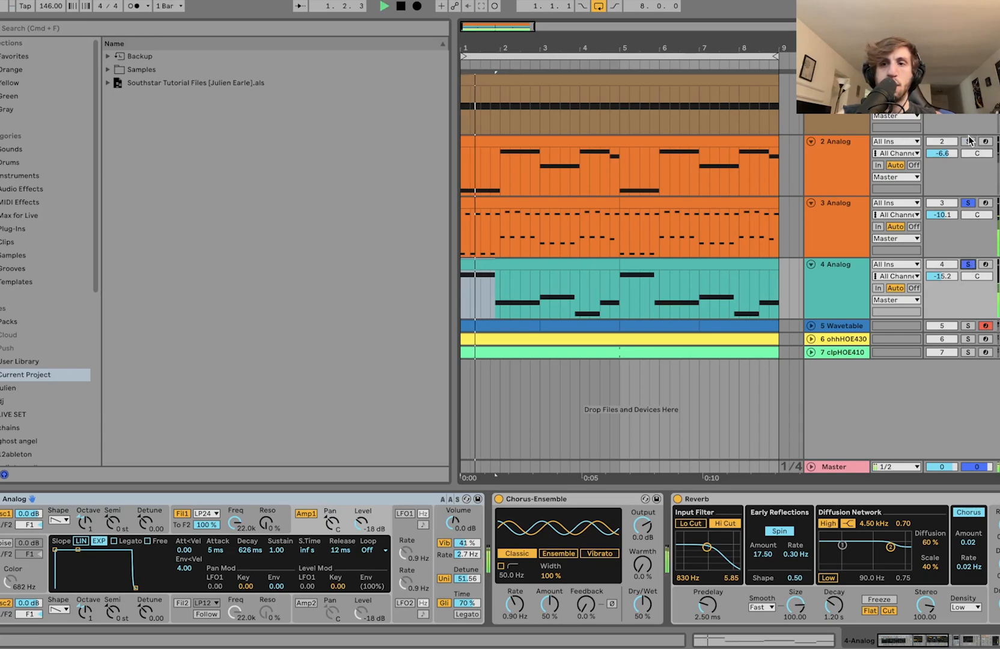
click(830, 290)
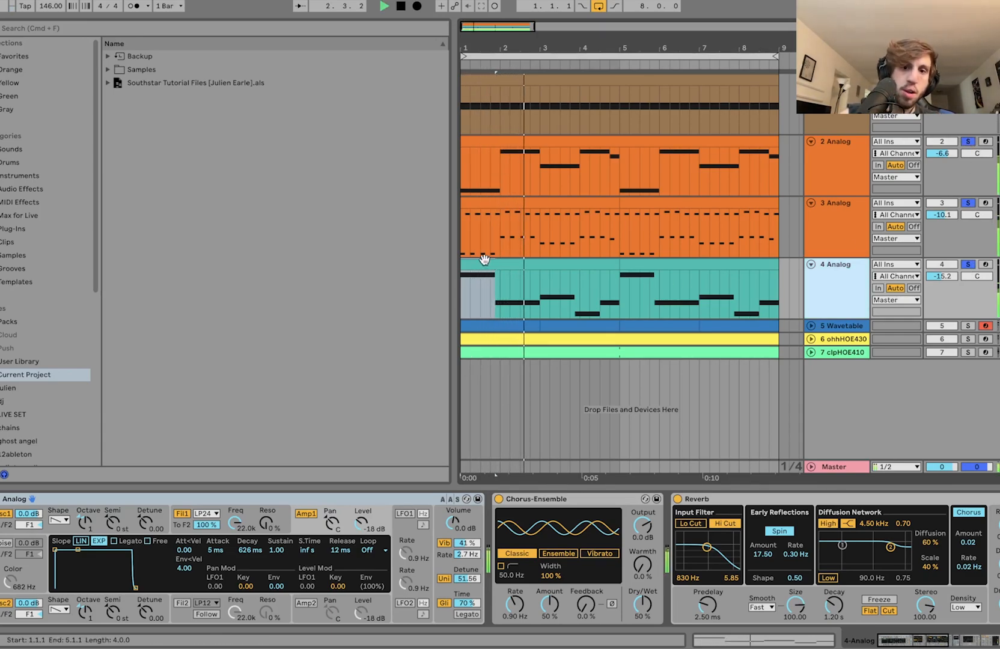
click(485, 262)
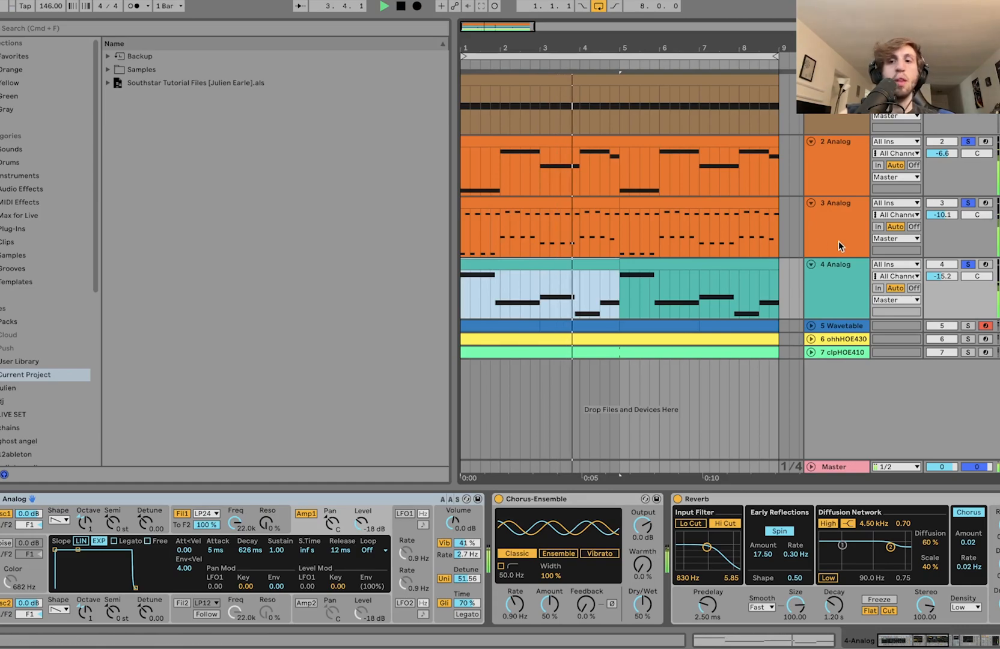
- Leave only 4 Analog soloed and audition it with the Analog synth's global voice and glide settings displayed
click(967, 264)
click(966, 267)
click(846, 292)
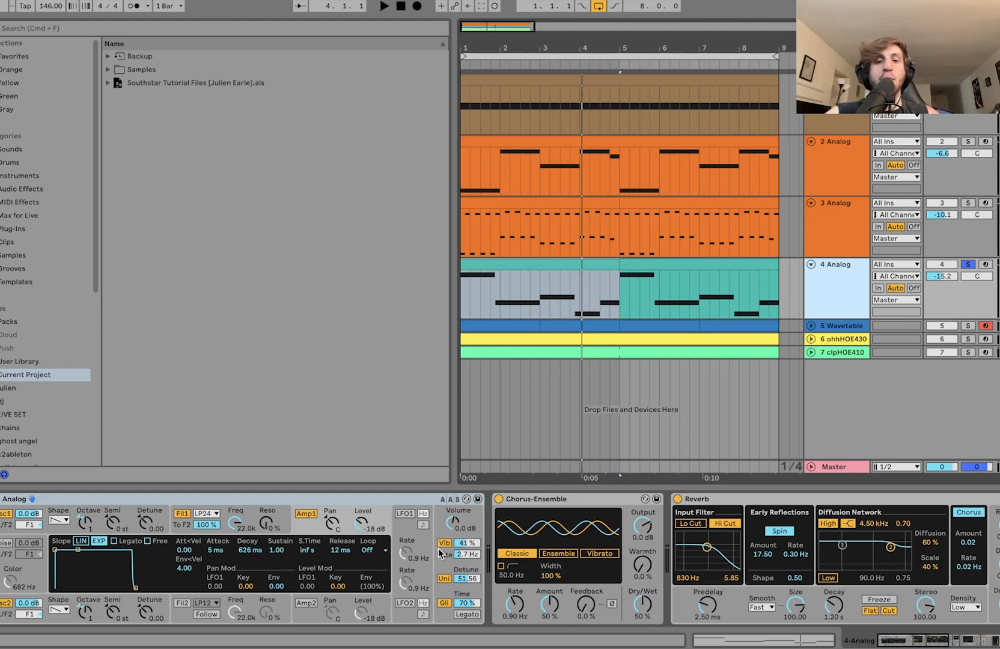
click(448, 593)
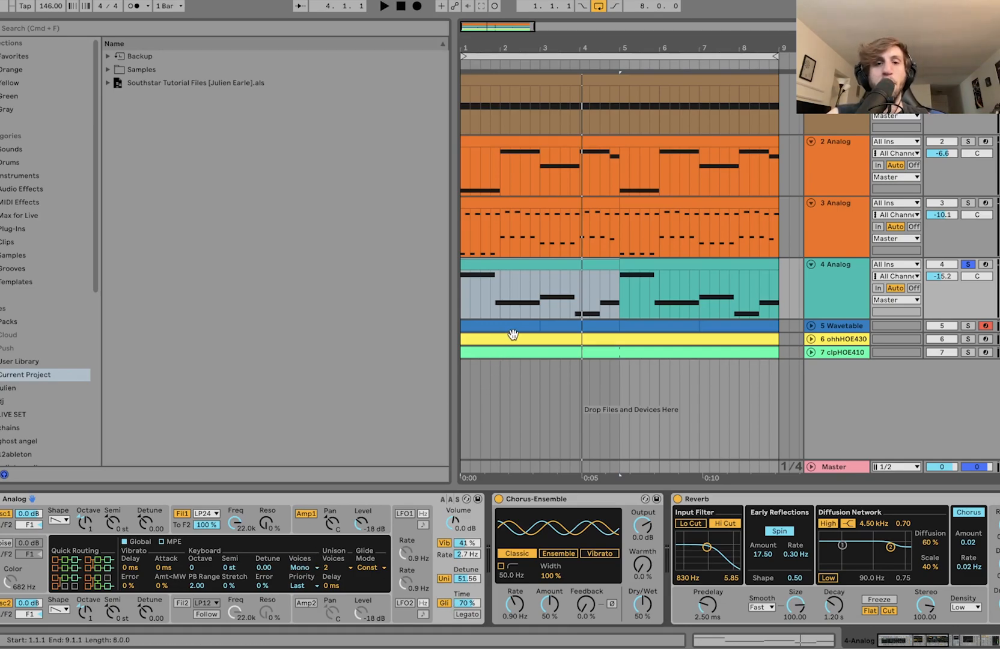
key(space)
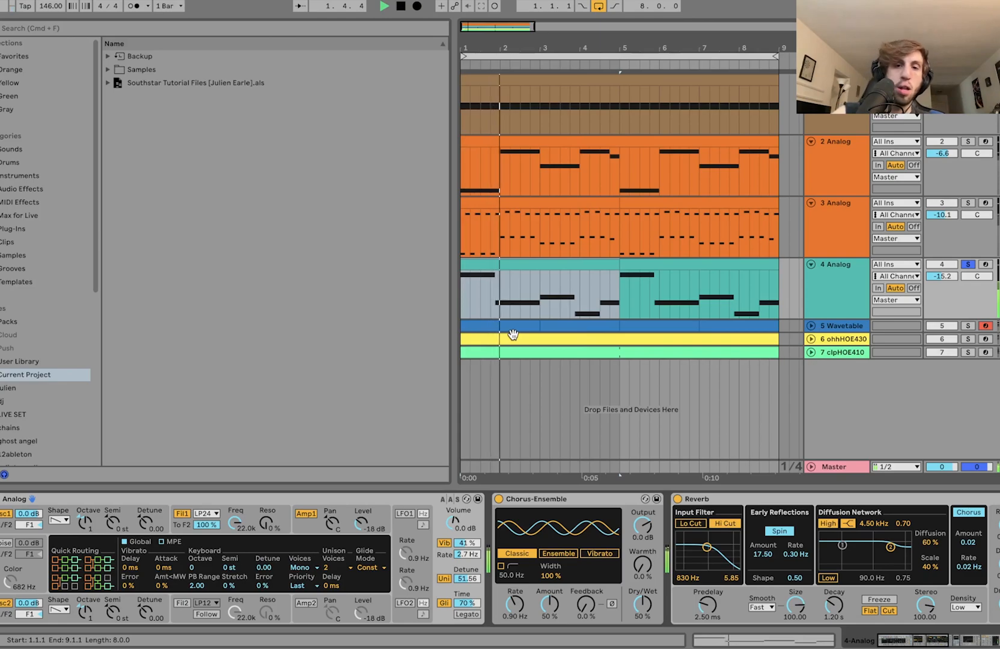
key(space)
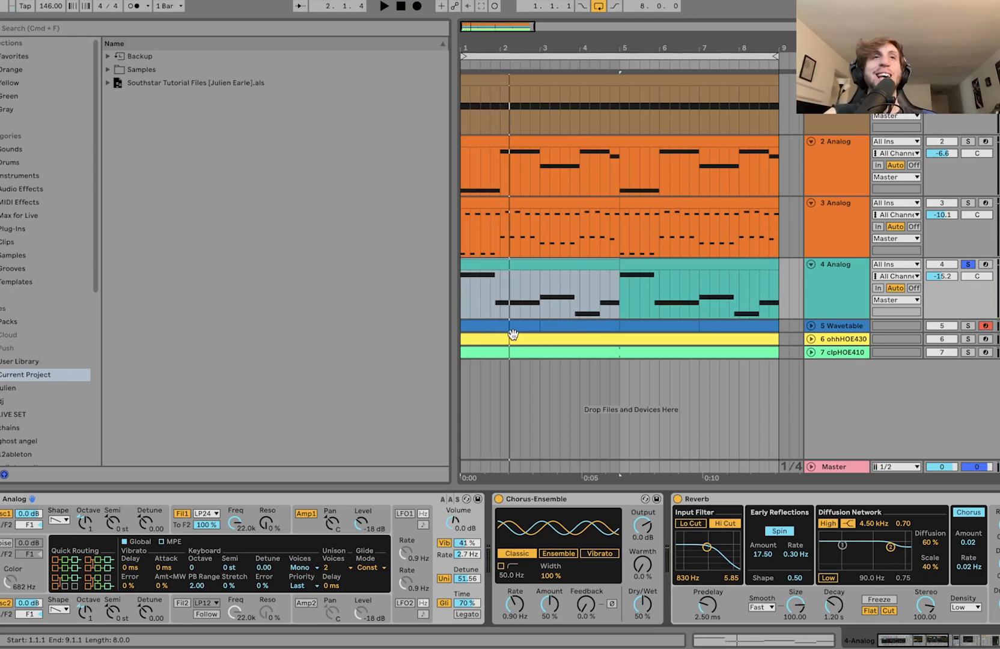
- Examine the 4 Analog effects from Chorus-Ensemble to Auto Filter and audition the first clip through them
scroll(512, 334, right, 3)
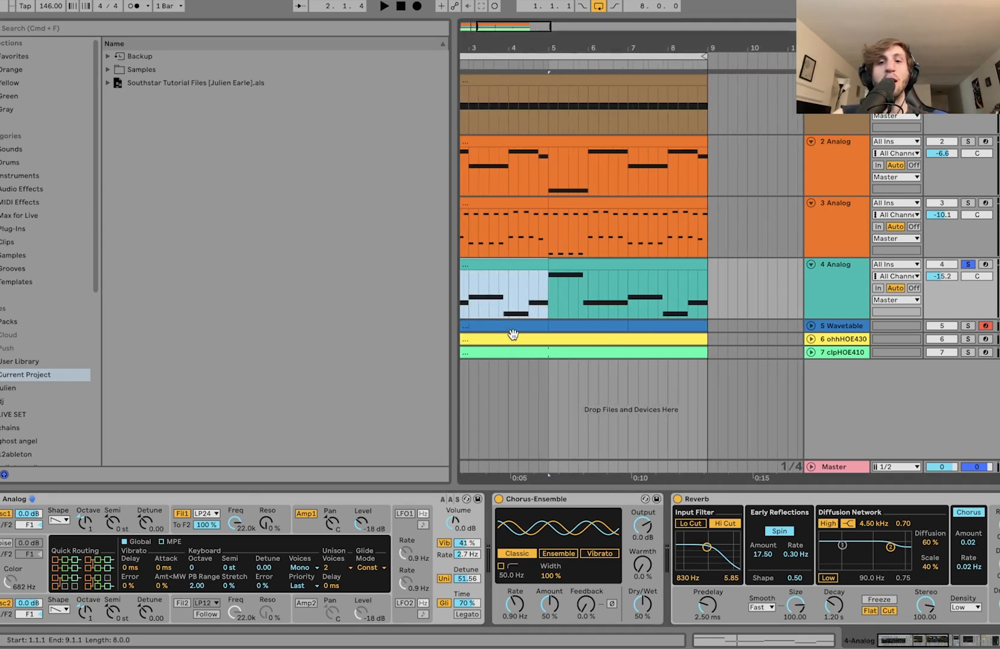
scroll(513, 335, left, 3)
scroll(566, 615, right, 6)
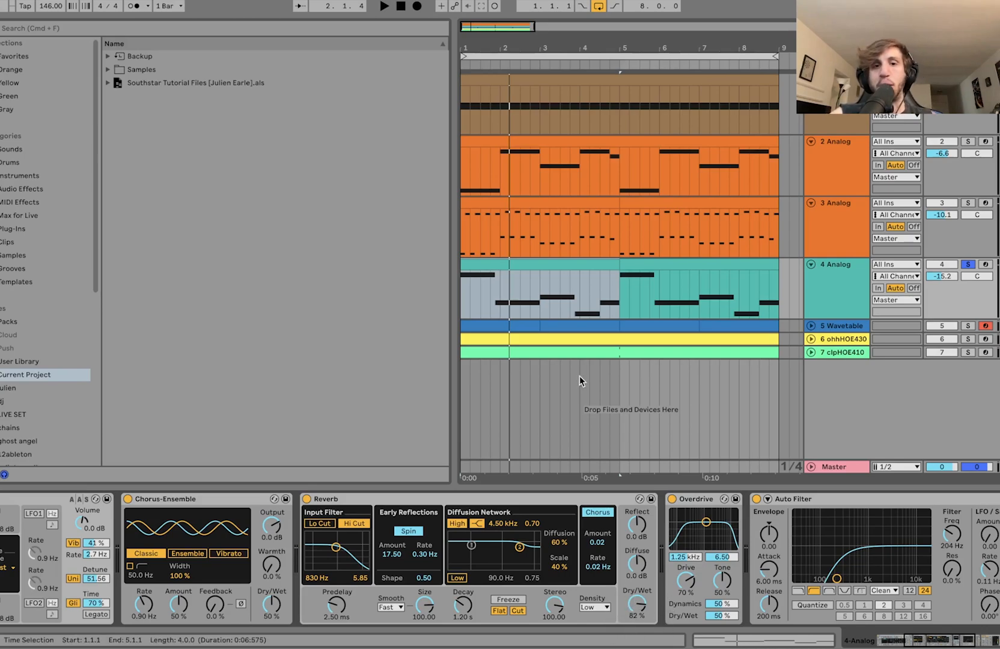
click(553, 262)
key(space)
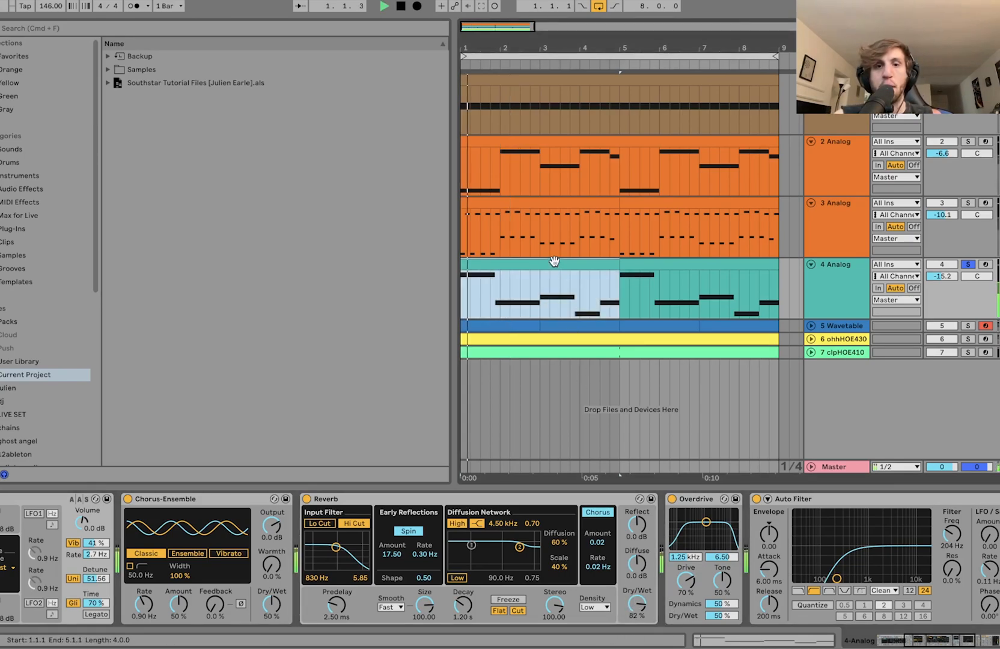
key(space)
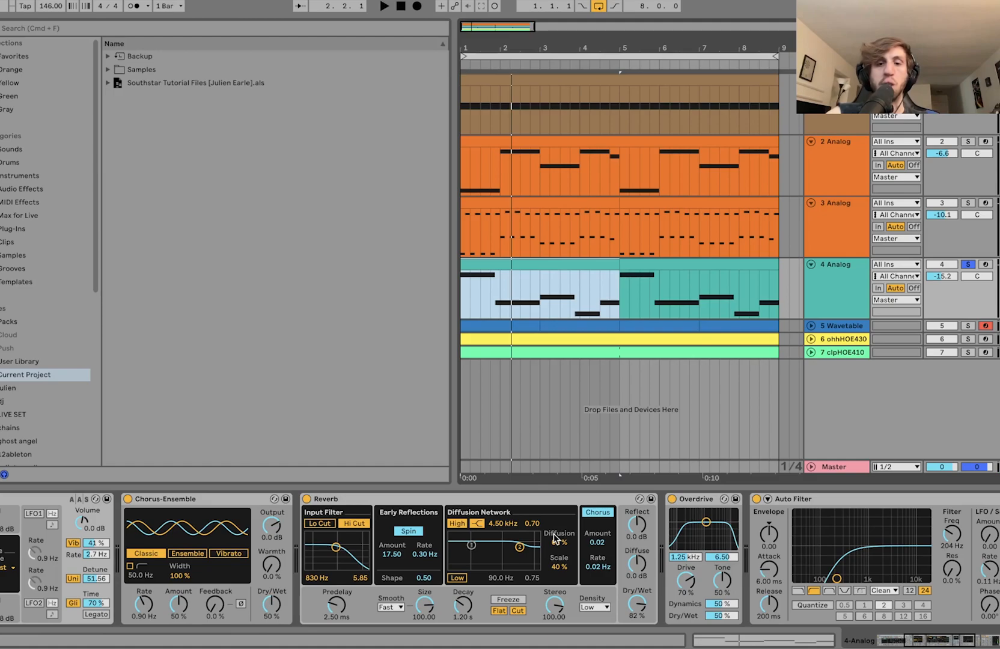
- Unfold and solo the 5 Wavetable track, audition it and open its first clip's notes
scroll(553, 536, right, 5)
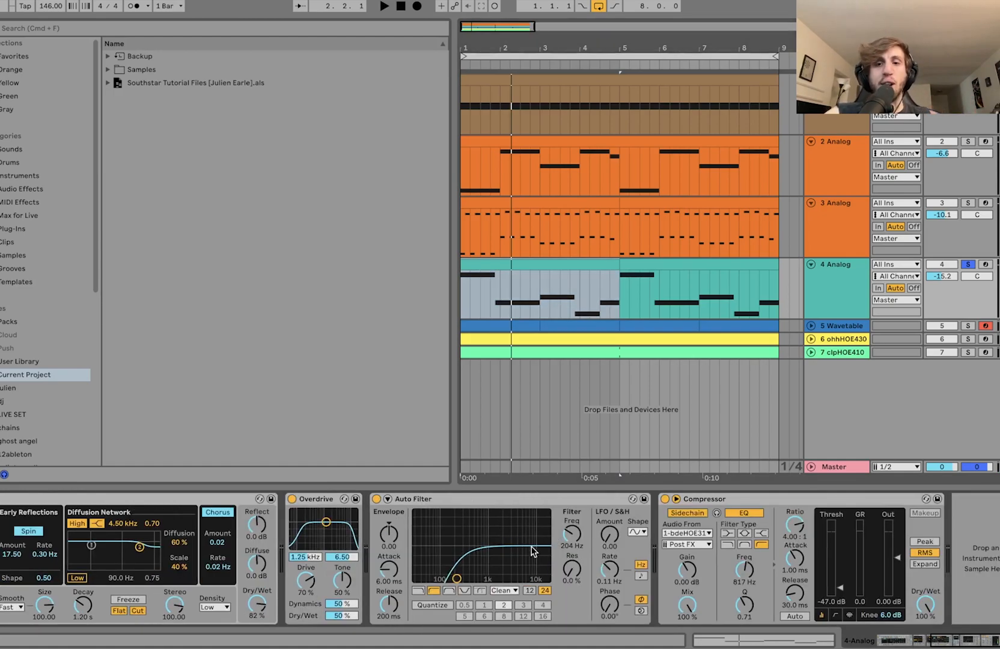
click(810, 326)
click(967, 326)
key(space)
click(831, 339)
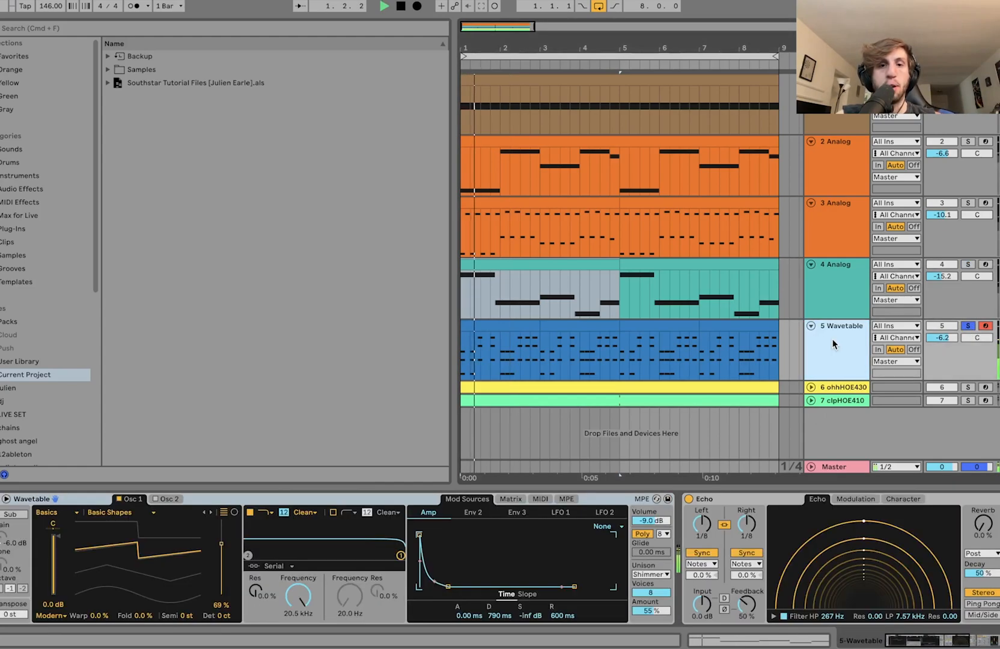
double_click(494, 331)
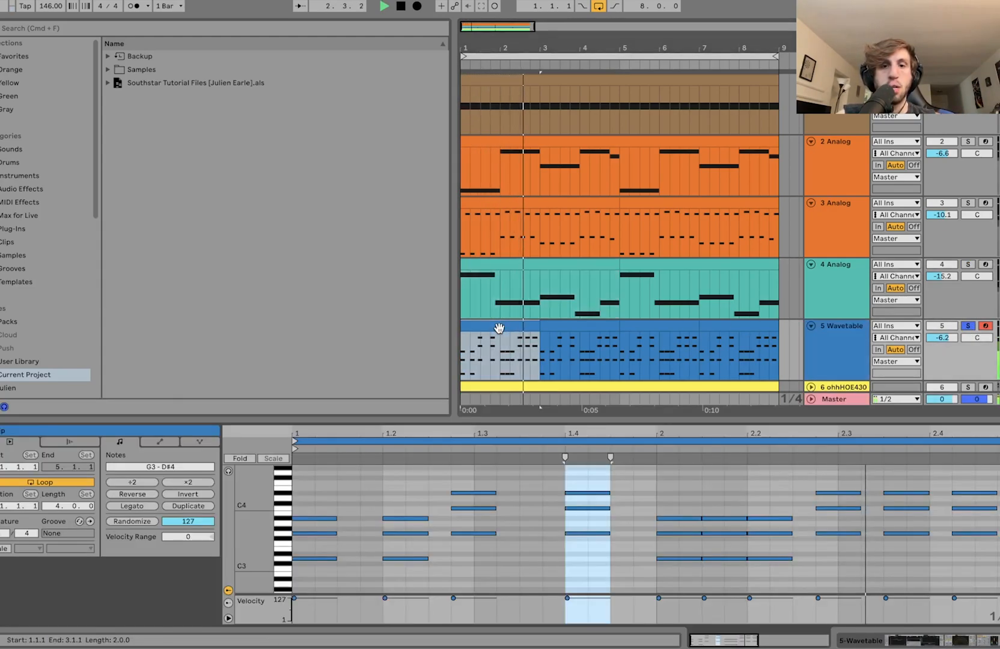
key(space)
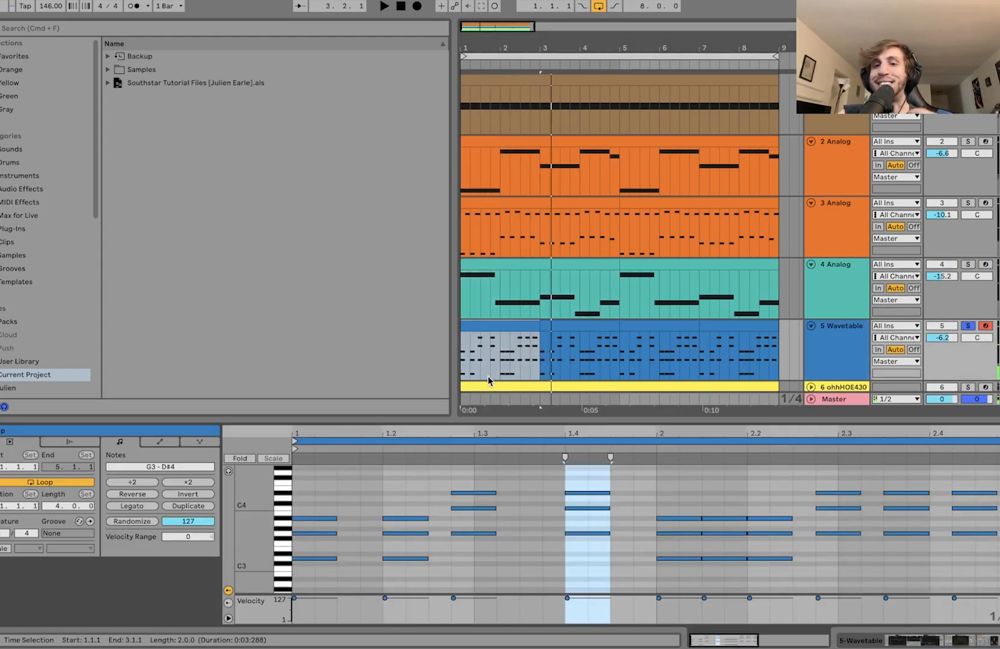
- Solo 2 Analog, 3 Analog and 4 Analog together and start auditioning them without 5 Wavetable
click(831, 268)
shift+click(835, 150)
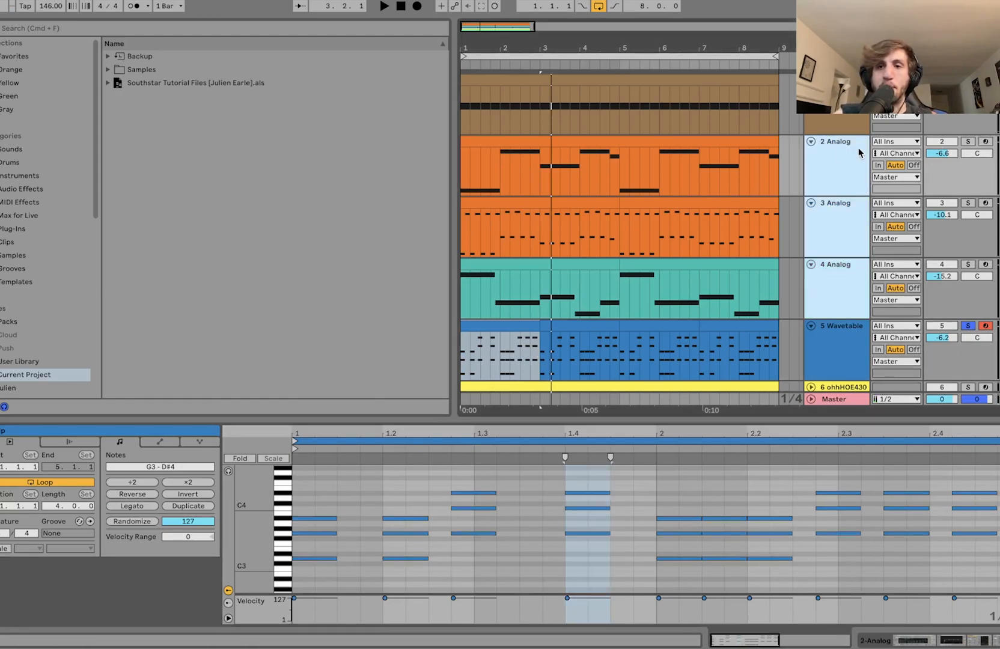
click(968, 141)
scroll(973, 234, down, 3)
key(space)
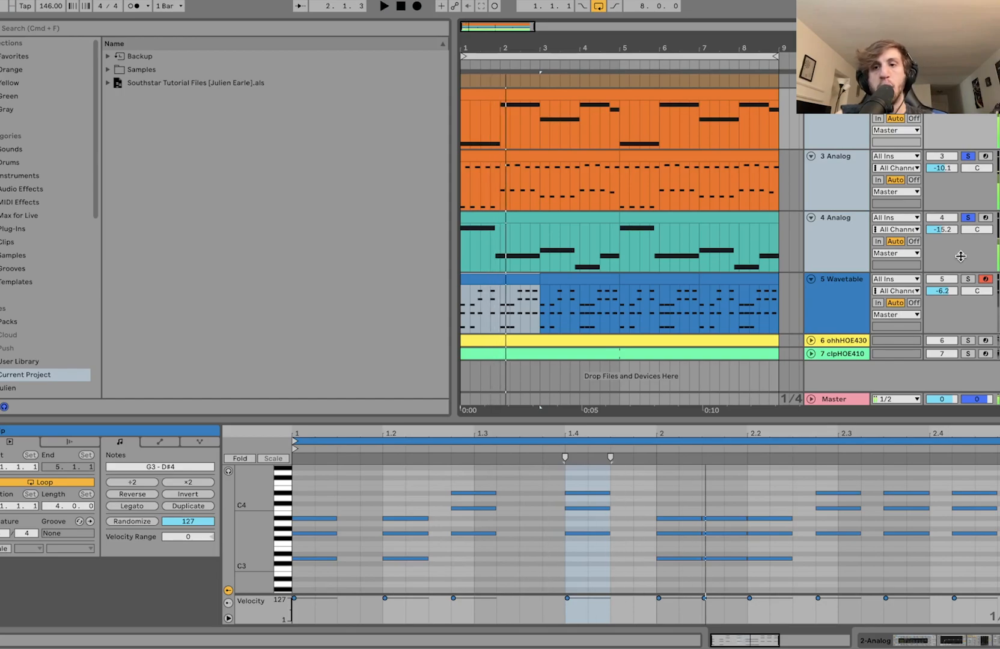
- Add 5 Wavetable to the soloed Analog tracks, audition the combination and stop playback
click(966, 281)
click(834, 302)
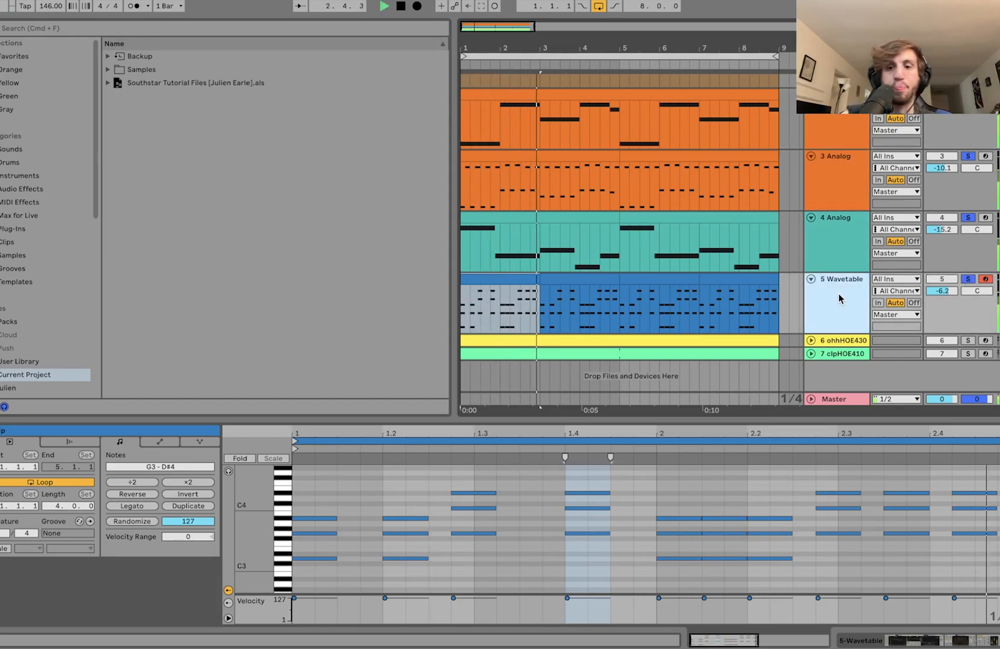
key(space)
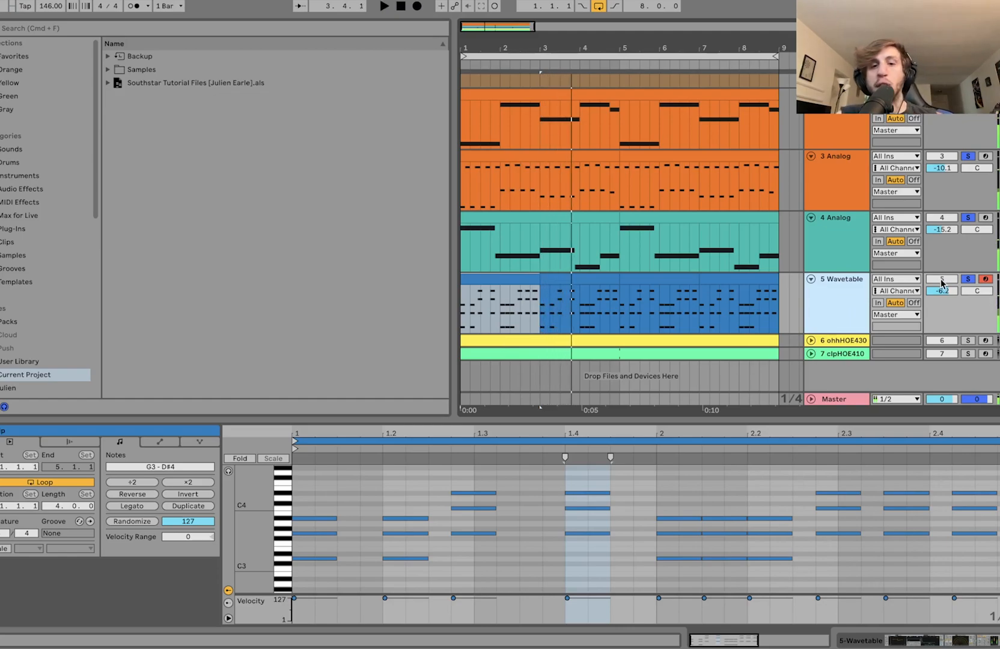
- Leave only 5 Wavetable soloed and audition its chord pattern alone
click(962, 281)
click(858, 294)
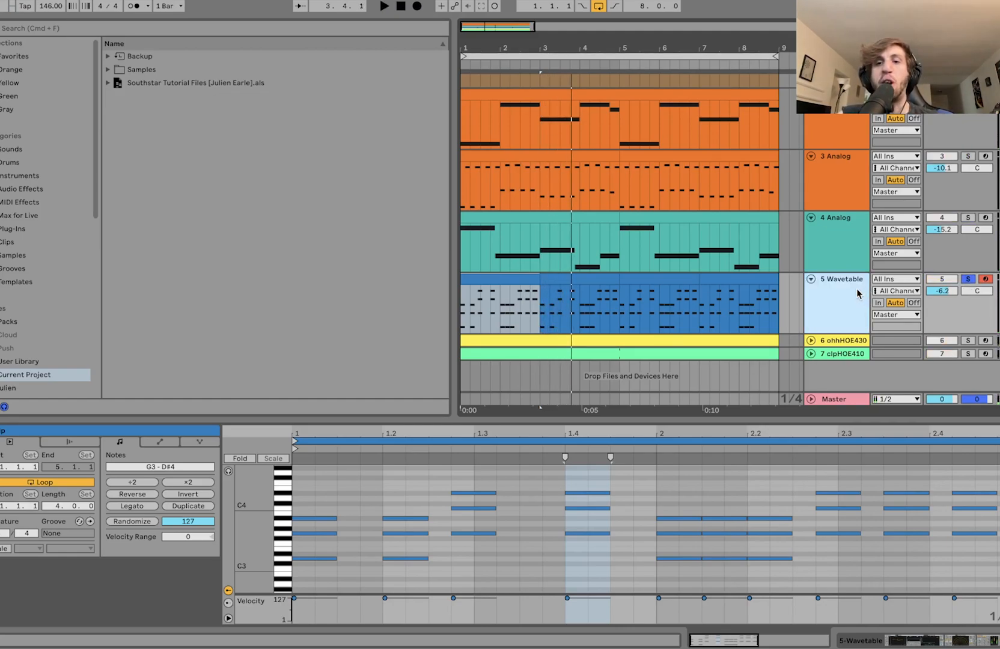
key(space)
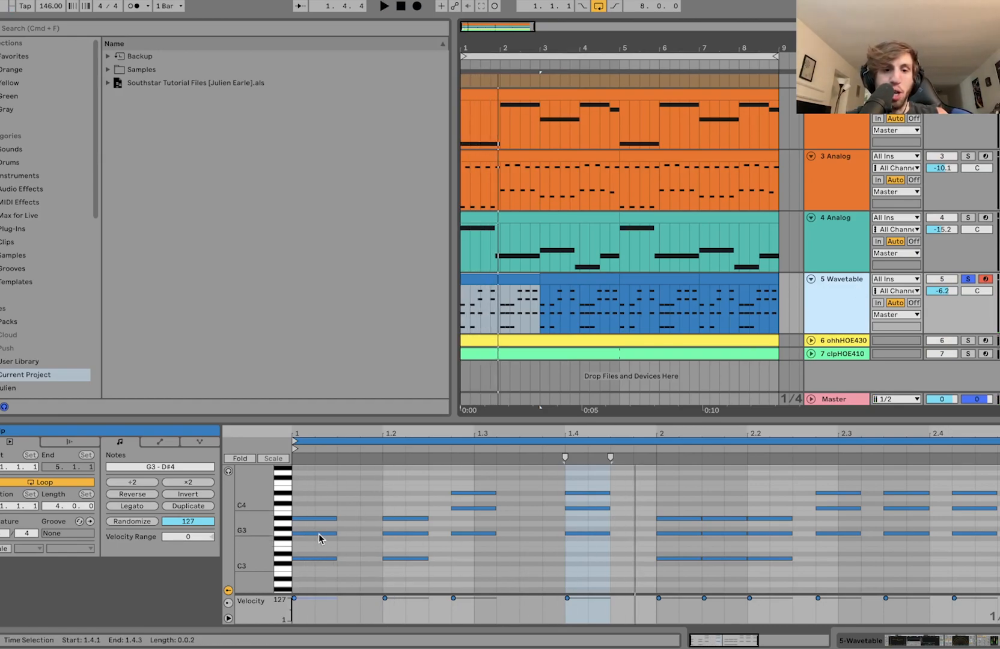
- Try the lowest notes of the first four Wavetable chords an octave higher at D4–G4, audition them and move them back to D3–G3
drag(475, 520, 476, 477)
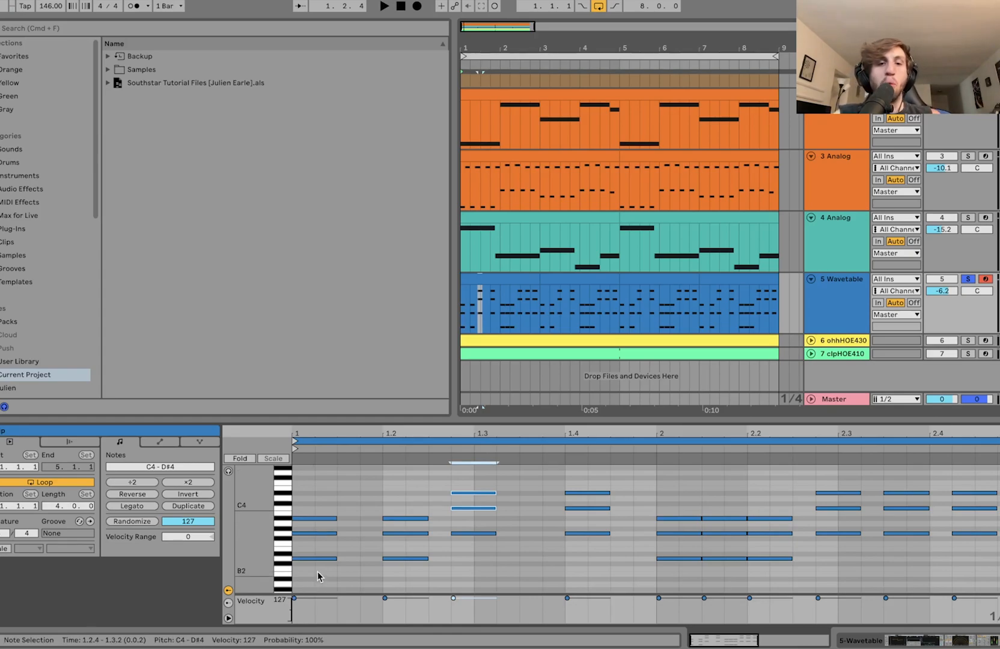
drag(310, 547, 452, 596)
drag(473, 544, 578, 527)
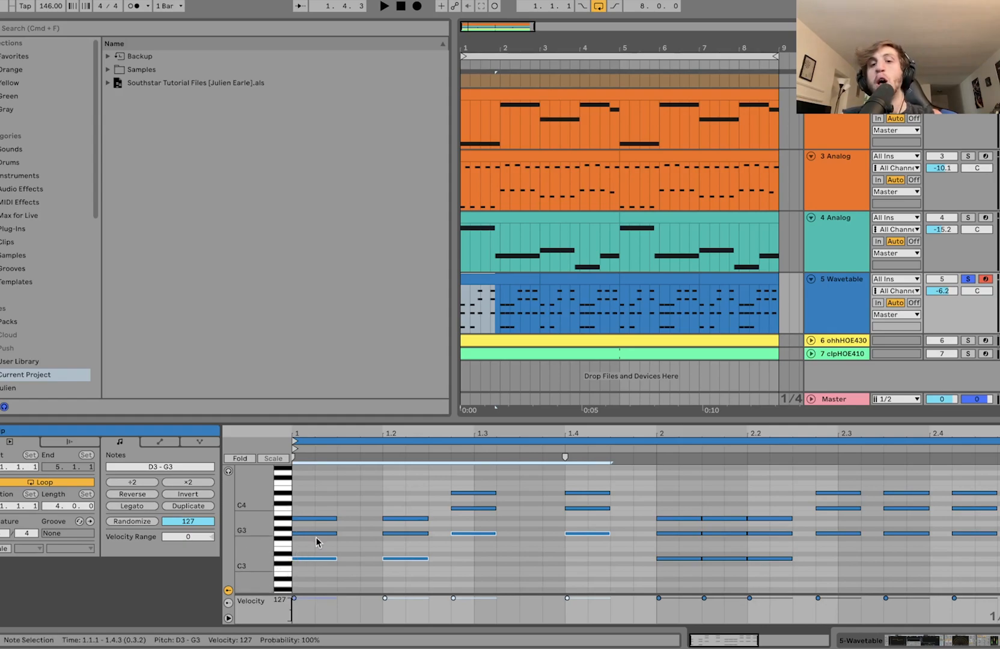
key(shift+Up)
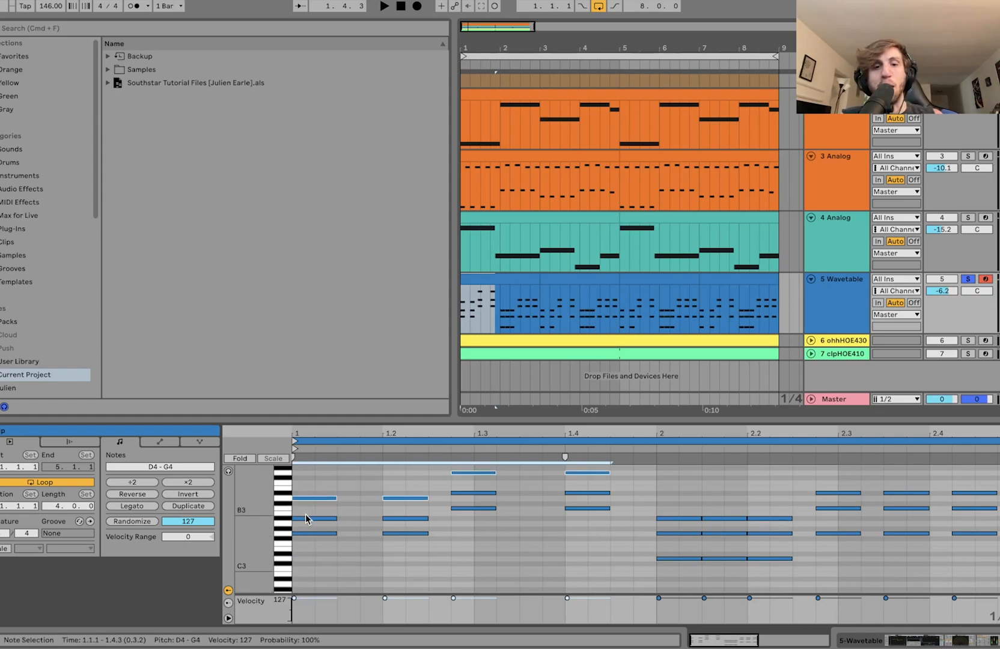
key(space)
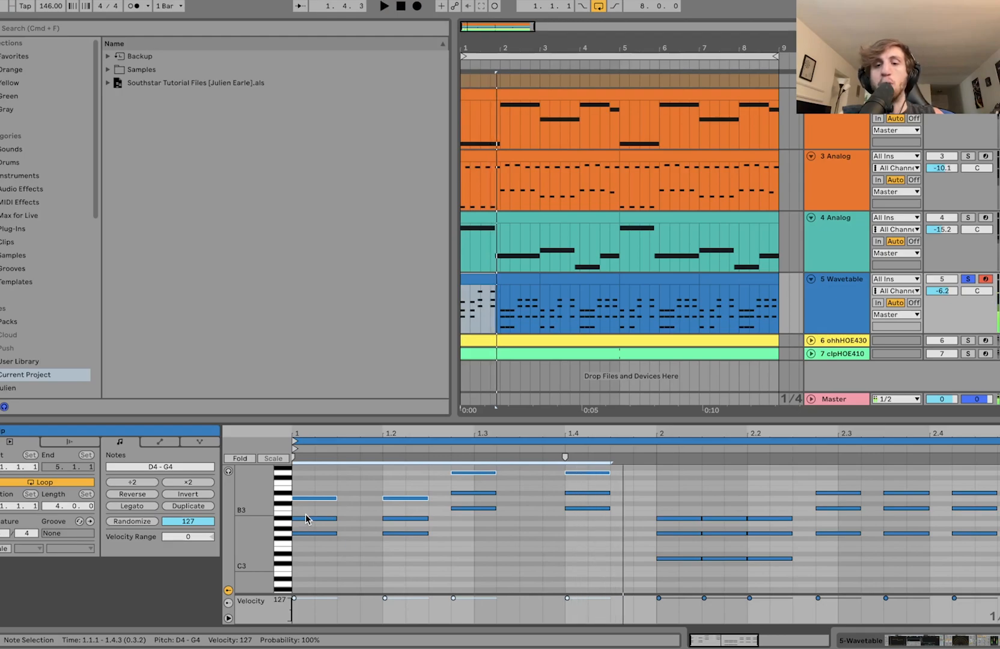
key(shift+Down)
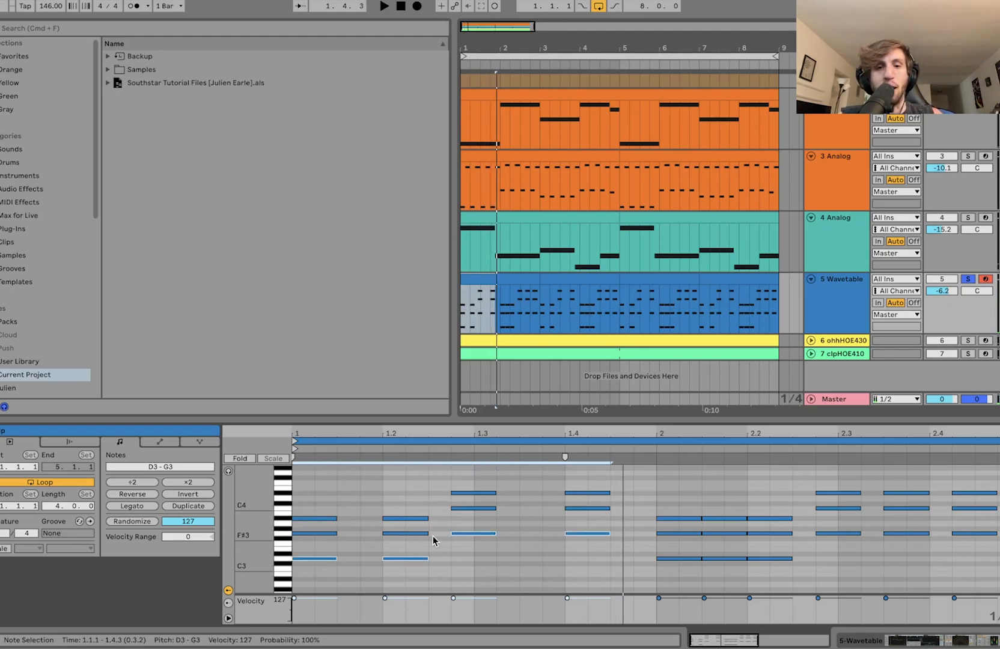
- Show the 5 Wavetable devices and audition the track soloed together with 2 Analog, 3 Analog and 4 Analog
click(512, 275)
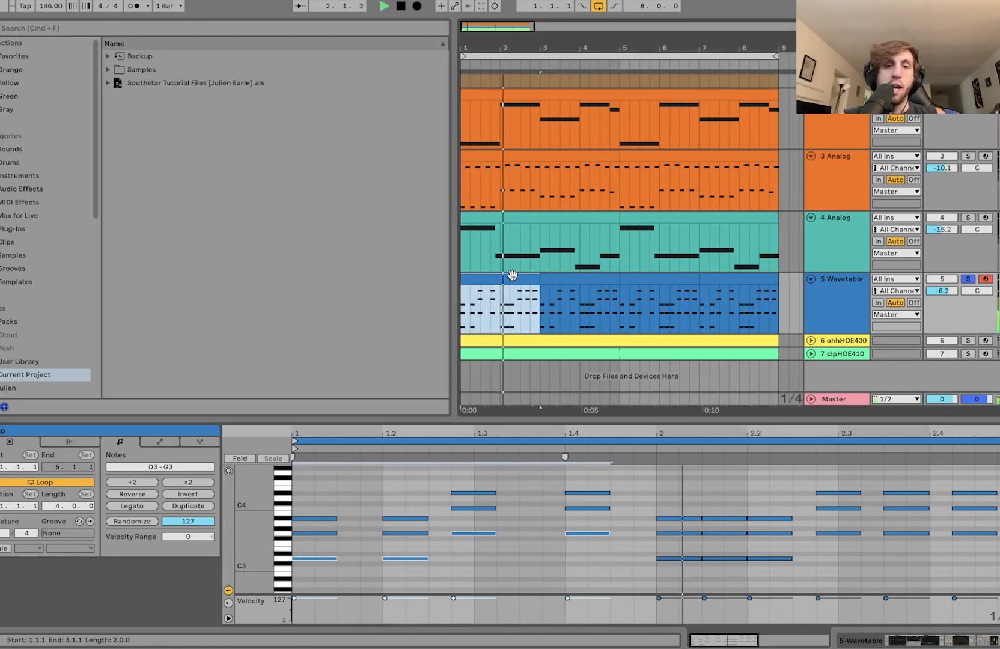
key(shift+Tab)
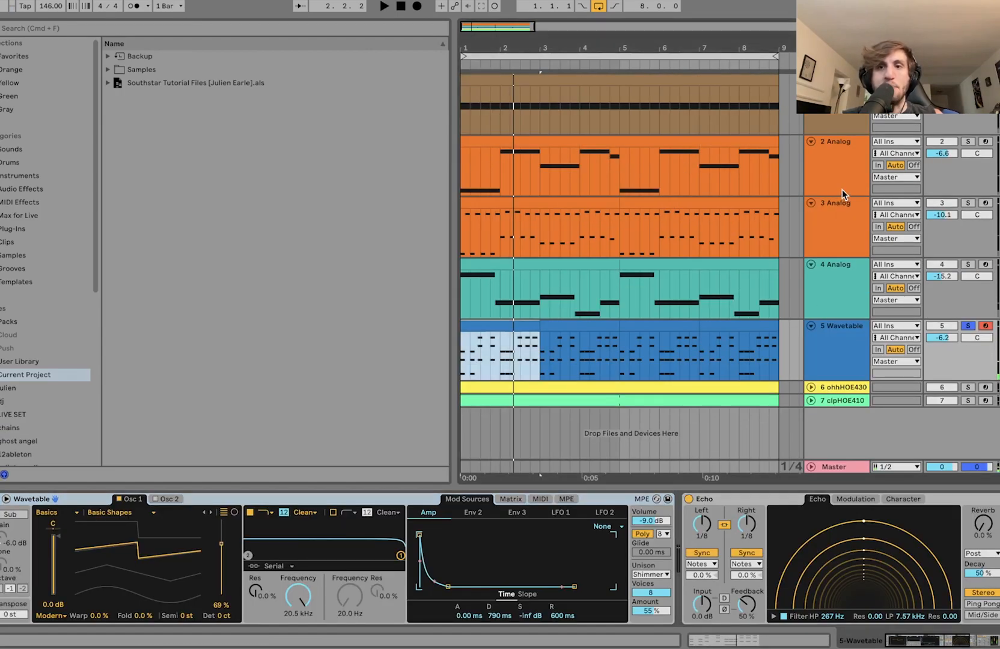
shift+click(841, 194)
click(968, 142)
key(space)
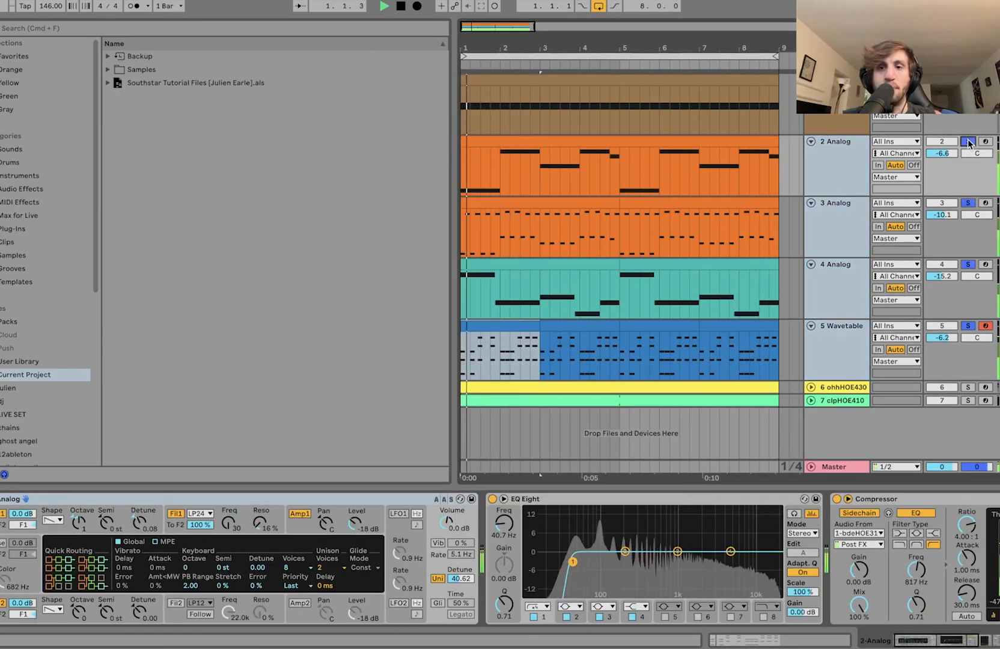
click(943, 329)
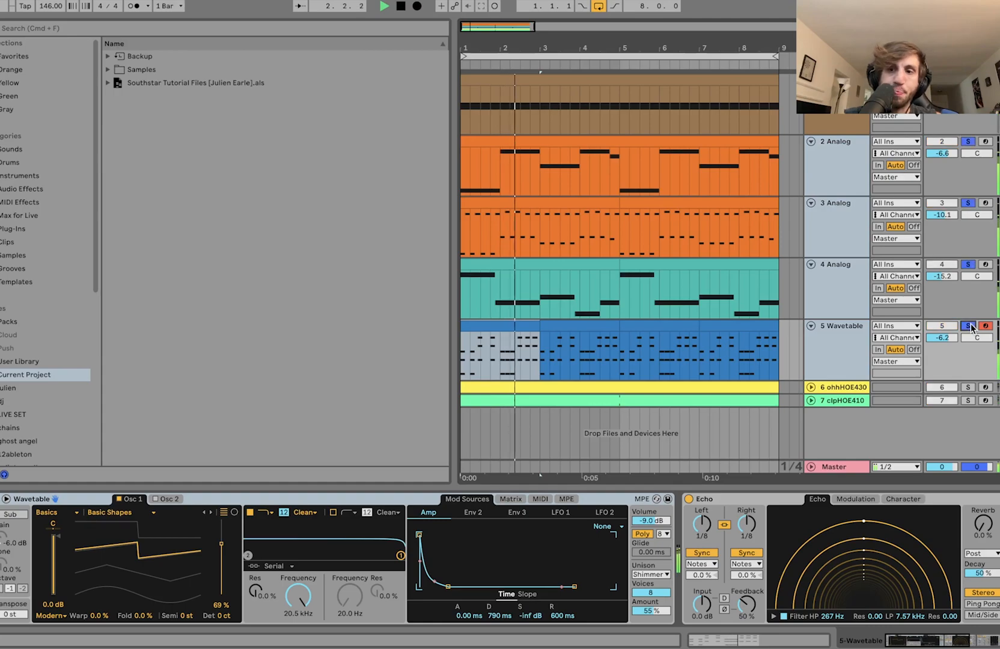
click(838, 288)
click(832, 343)
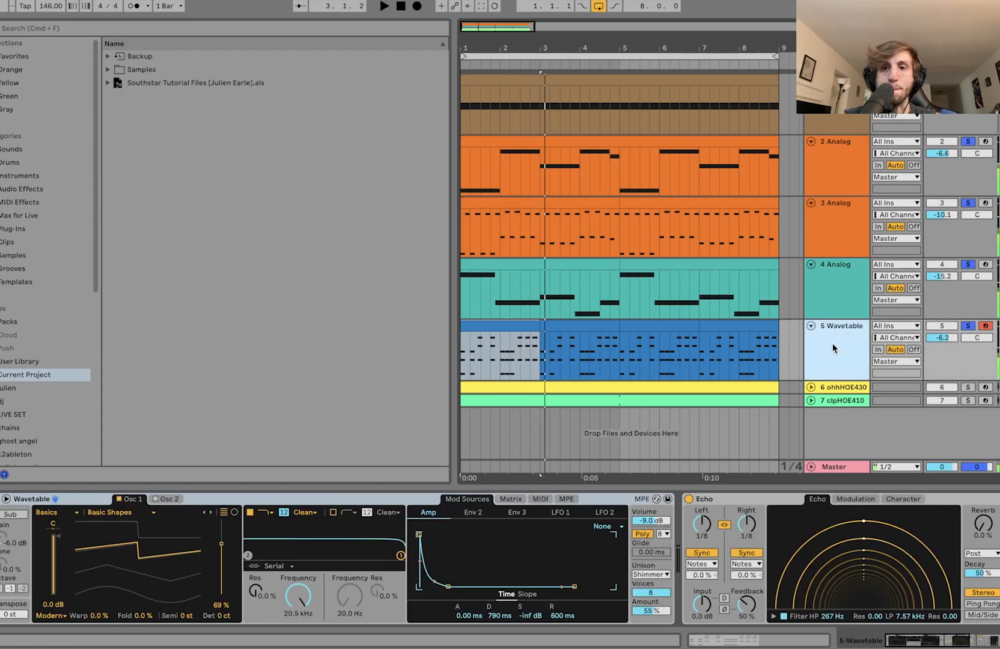
- Leave only 5 Wavetable soloed and examine its chain from the Wavetable oscillator and amp envelope through Echo to Compressor
click(967, 325)
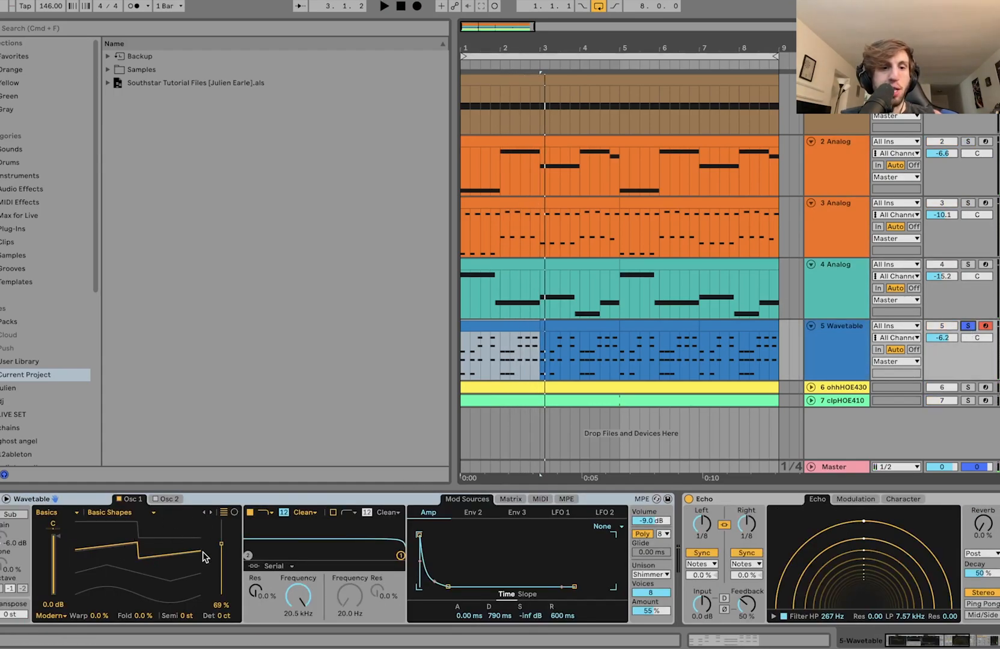
scroll(660, 588, right, 6)
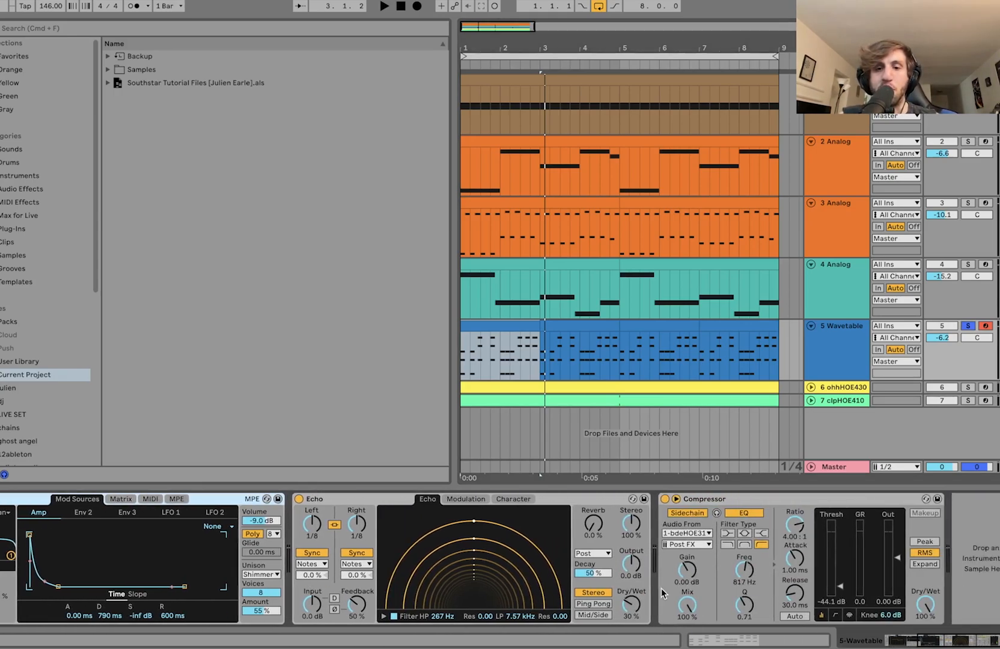
scroll(368, 531, left, 6)
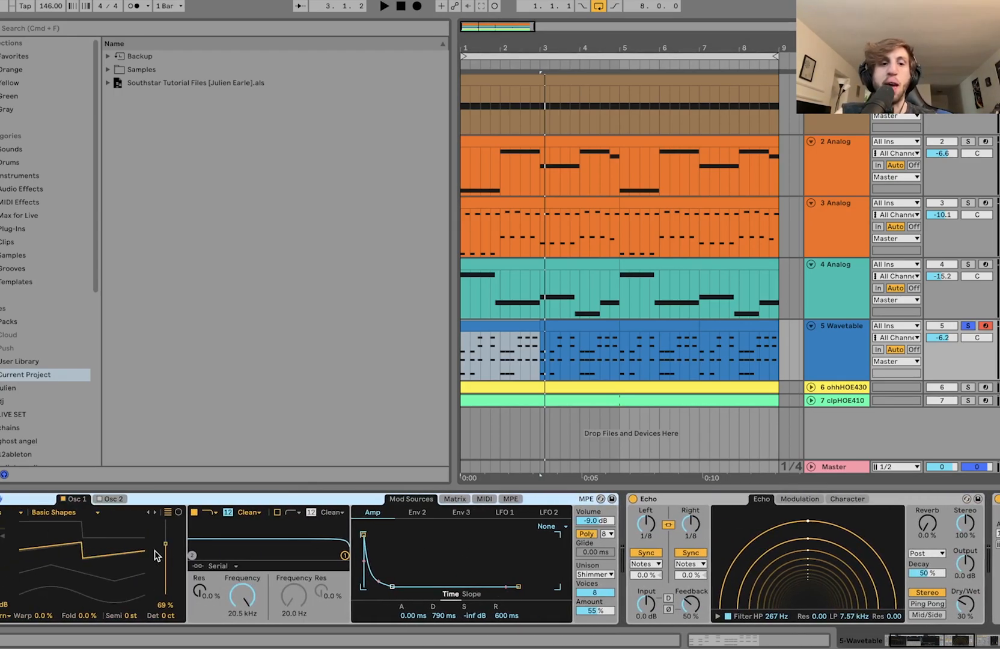
scroll(482, 520, right, 6)
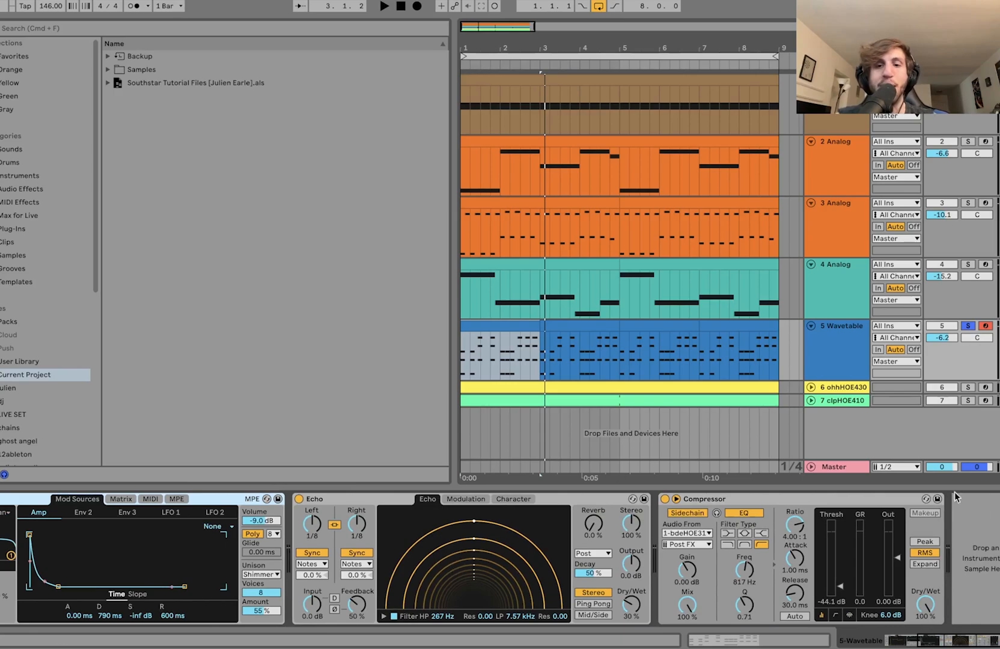
- Unfold the 6 ohhHOE430 open hi-hat and 7 clpHOE410 clap tracks, solo both and audition them together
click(811, 387)
click(835, 399)
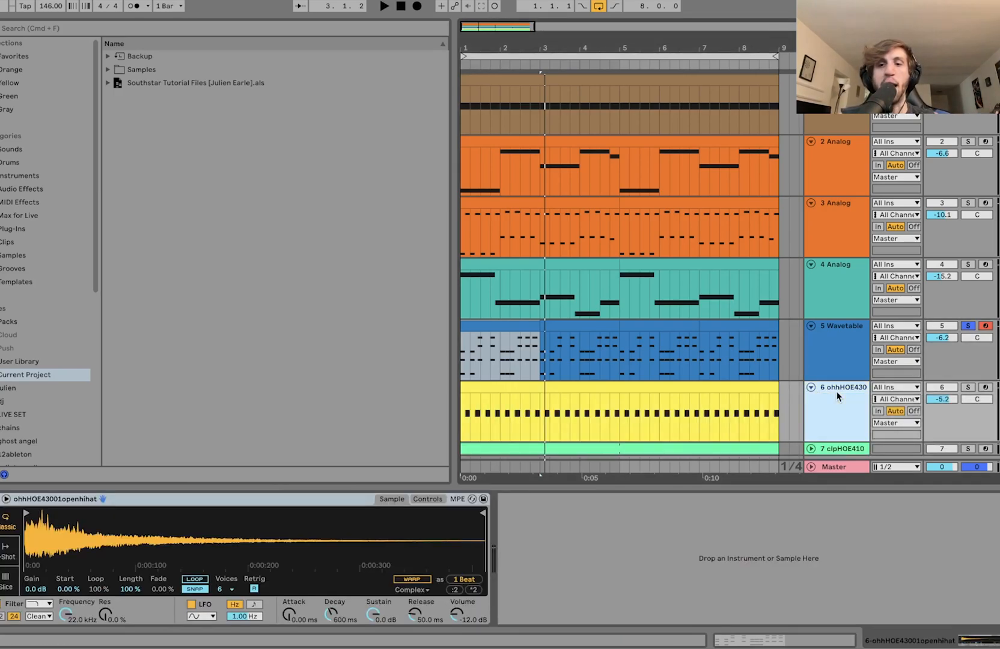
scroll(840, 402, down, 1)
click(852, 422)
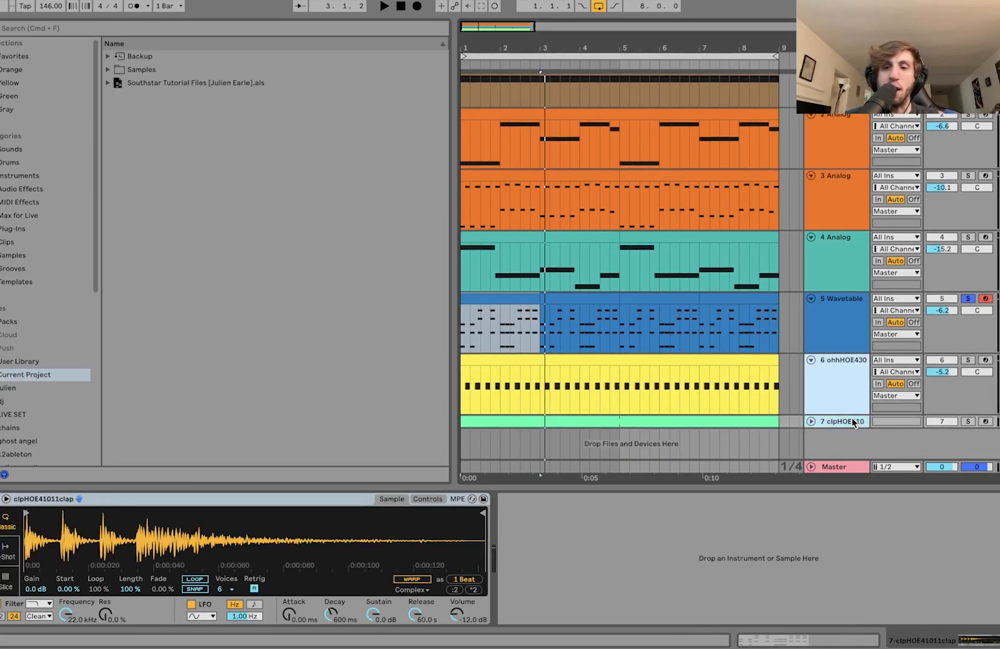
click(967, 421)
click(967, 360)
key(space)
scroll(812, 427, up, 1)
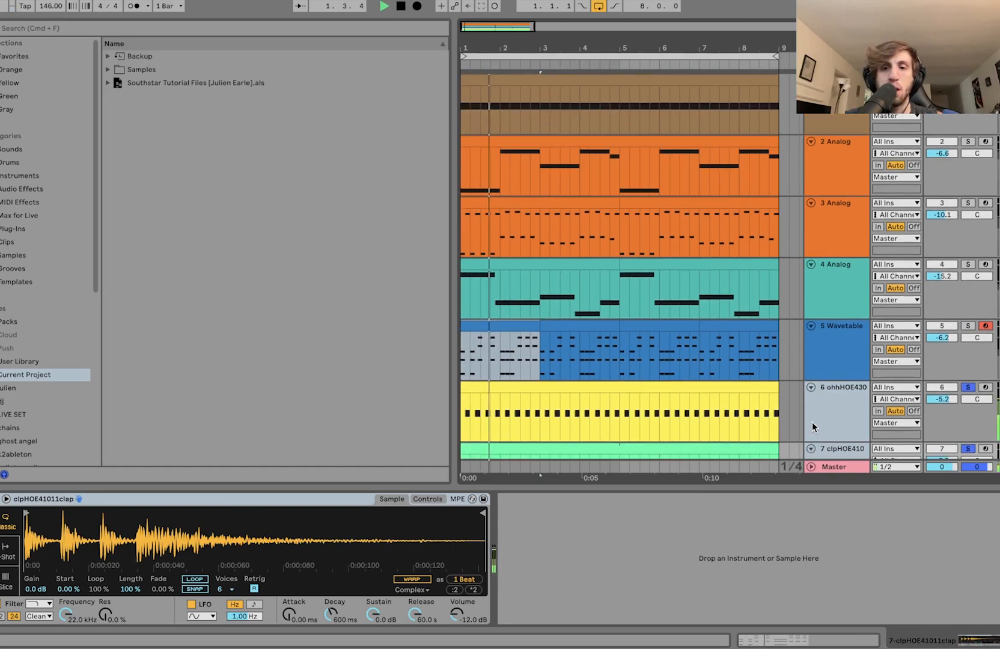
scroll(921, 172, down, 3)
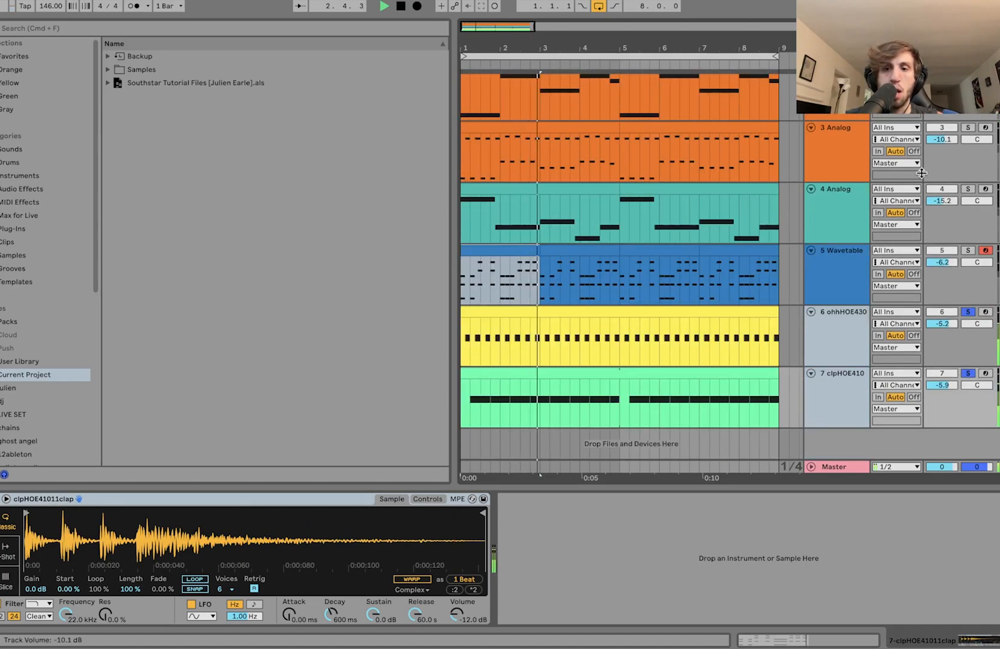
- Switch the solo from the hi-hat and clap to tracks 2 Analog through 5 Wavetable and audition the melodic layers
scroll(841, 331, up, 3)
click(840, 331)
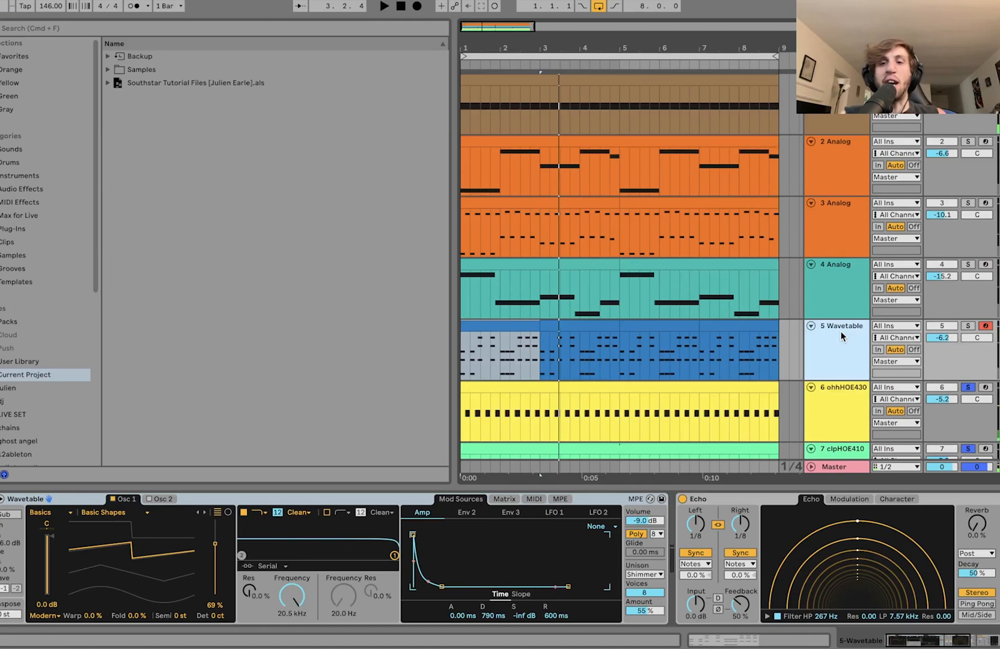
shift+click(838, 150)
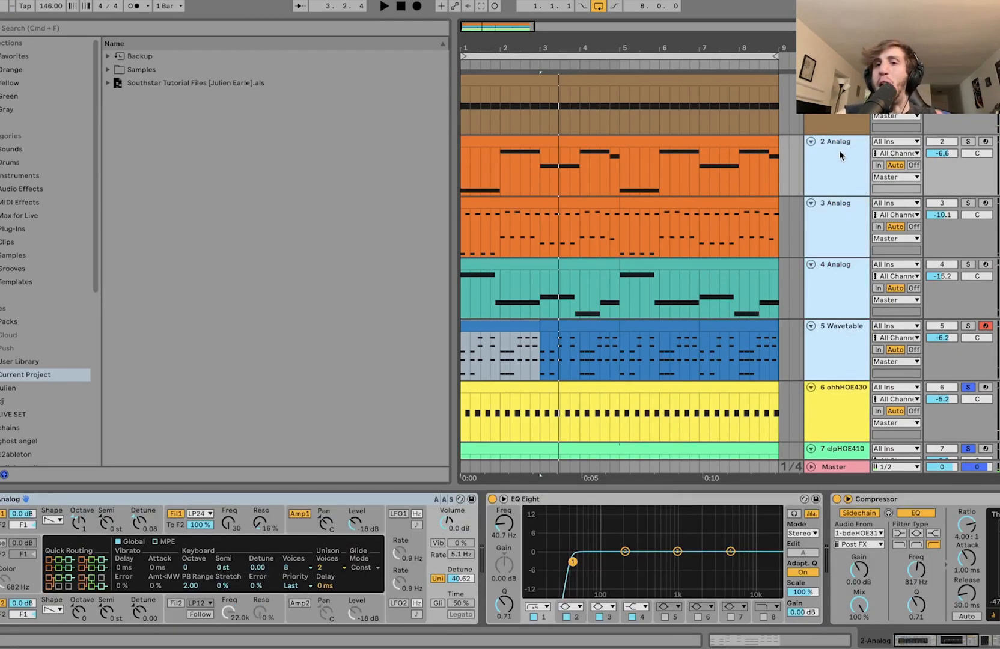
click(968, 142)
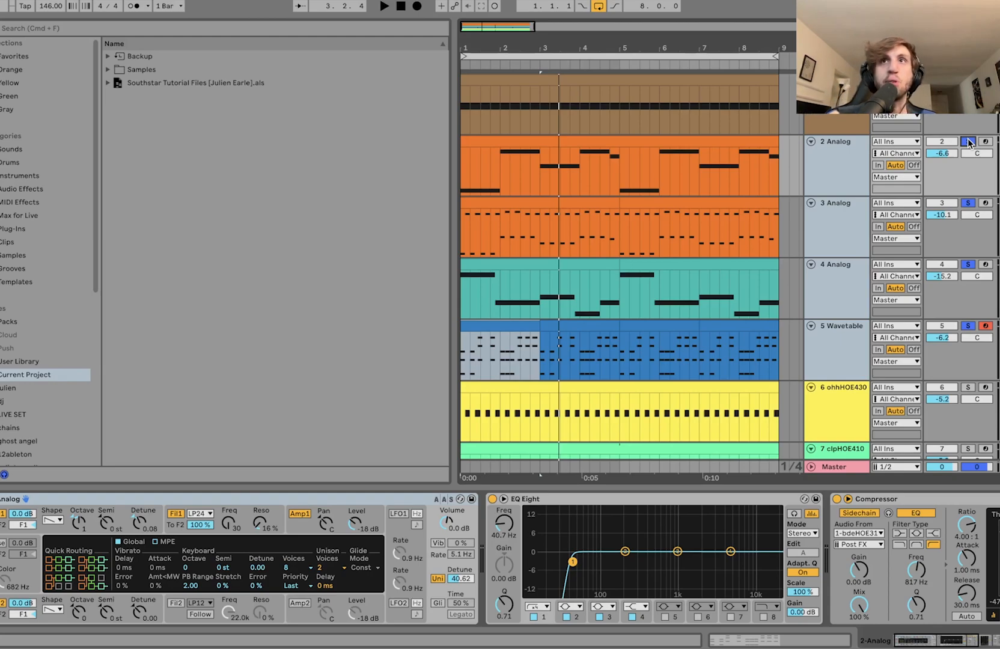
key(space)
scroll(968, 138, down, 3)
key(space)
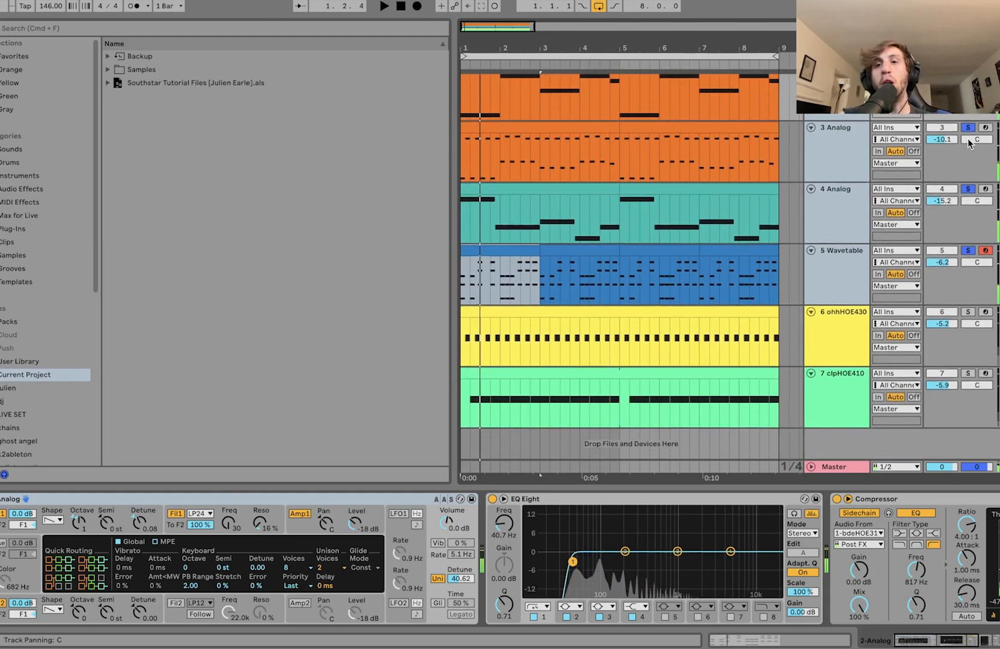
- Clear the solos, select the 6 ohhHOE430 track and play the full arrangement from the start
click(967, 128)
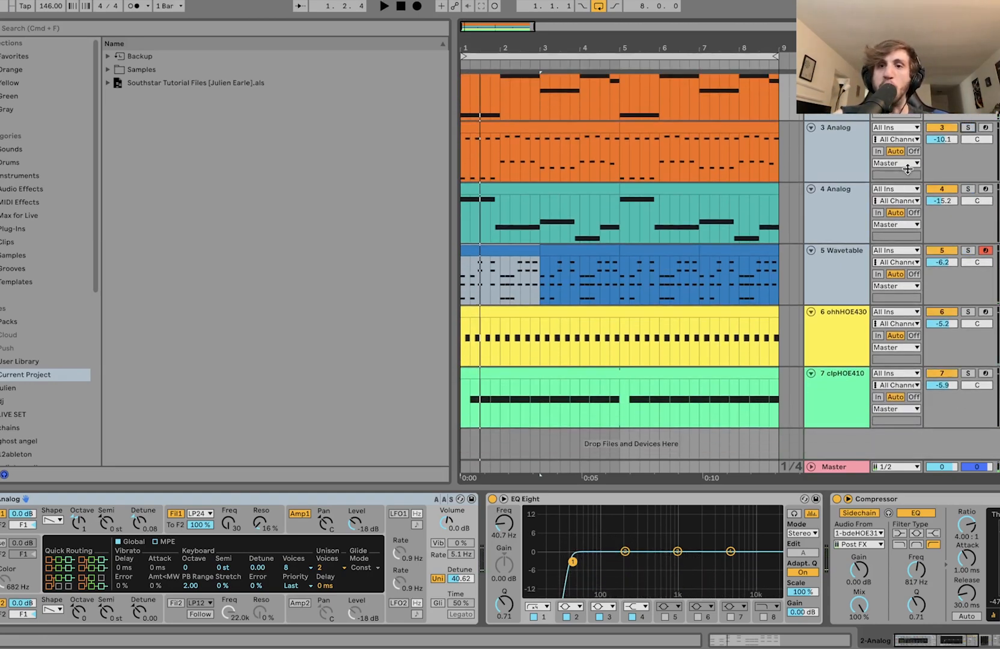
click(833, 313)
key(space)
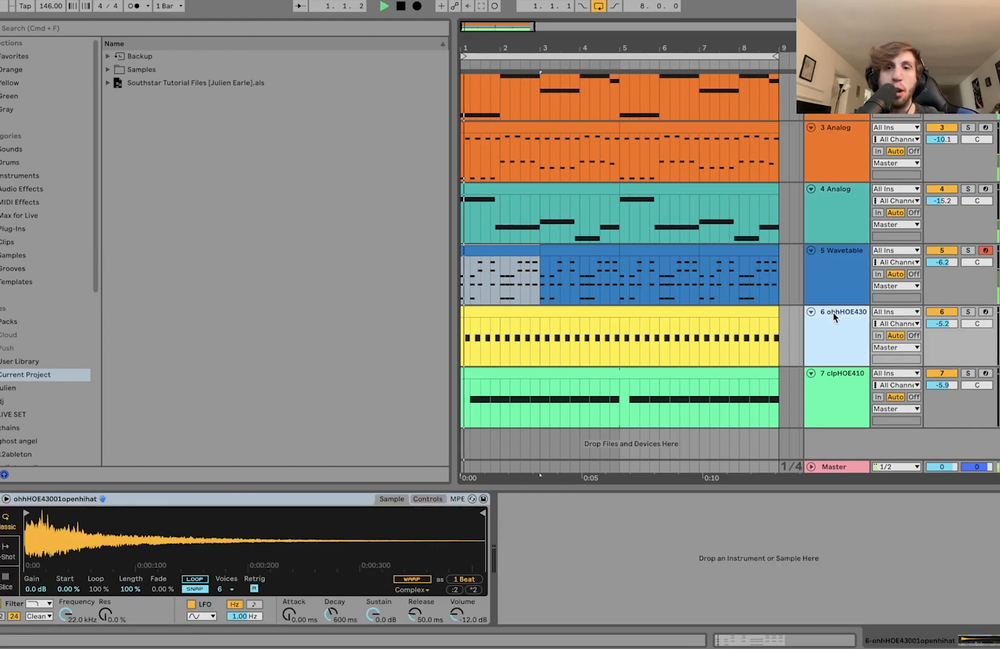
scroll(833, 312, up, 3)
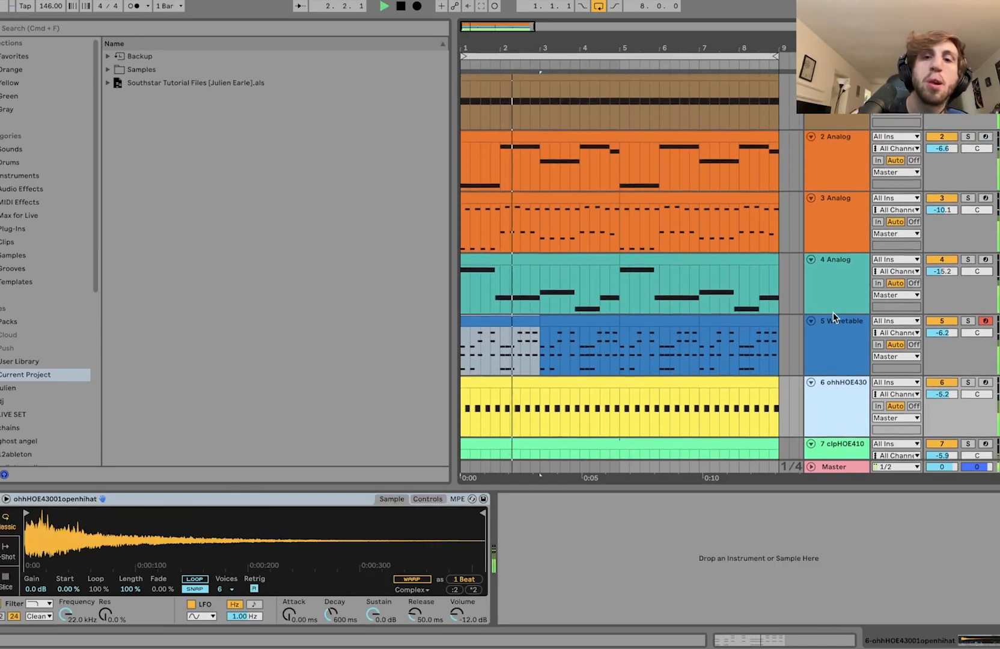
- Stop the full playback, solo the 6 ohhHOE430 track and audition the open hi-hat on its own
key(space)
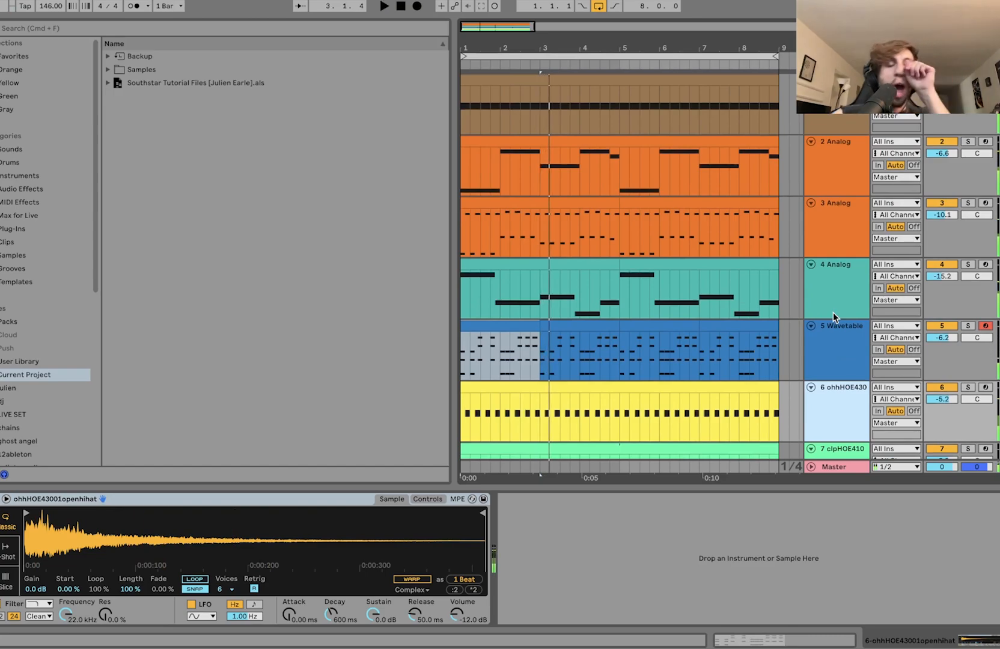
scroll(832, 312, down, 3)
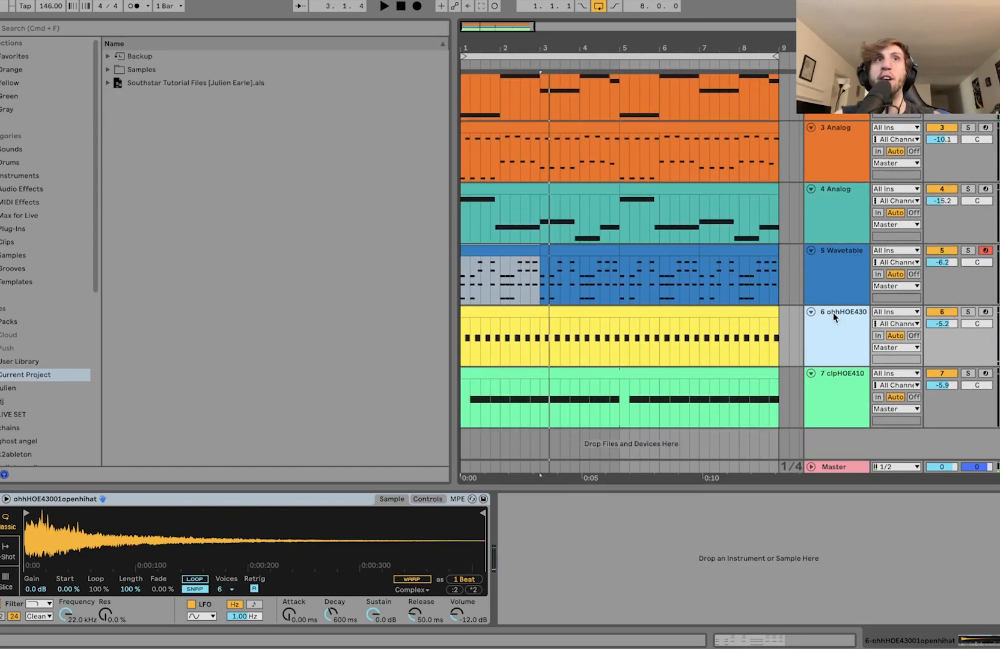
click(968, 311)
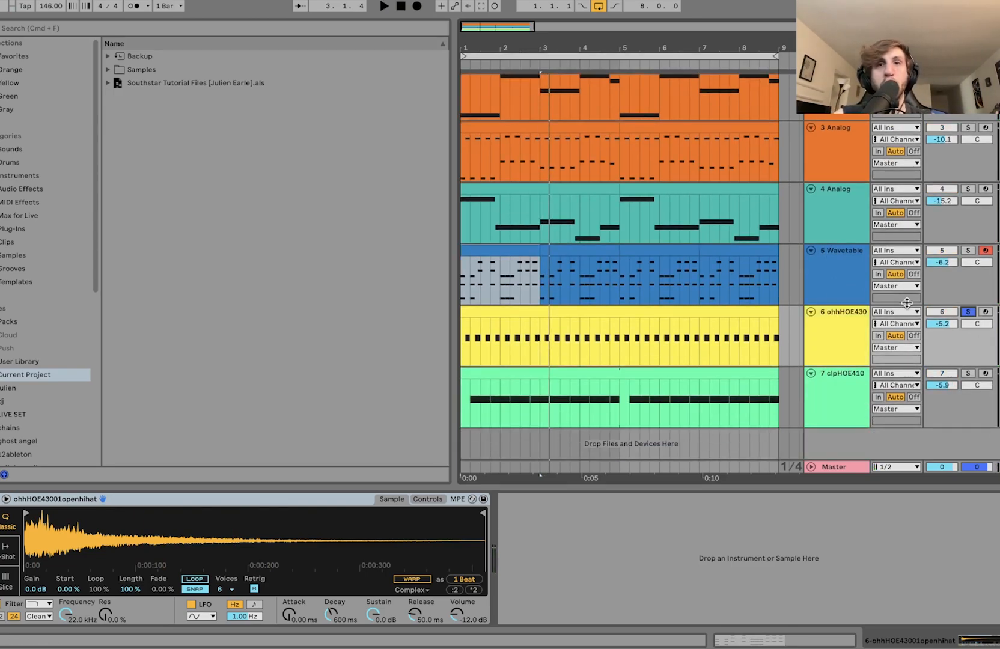
key(space)
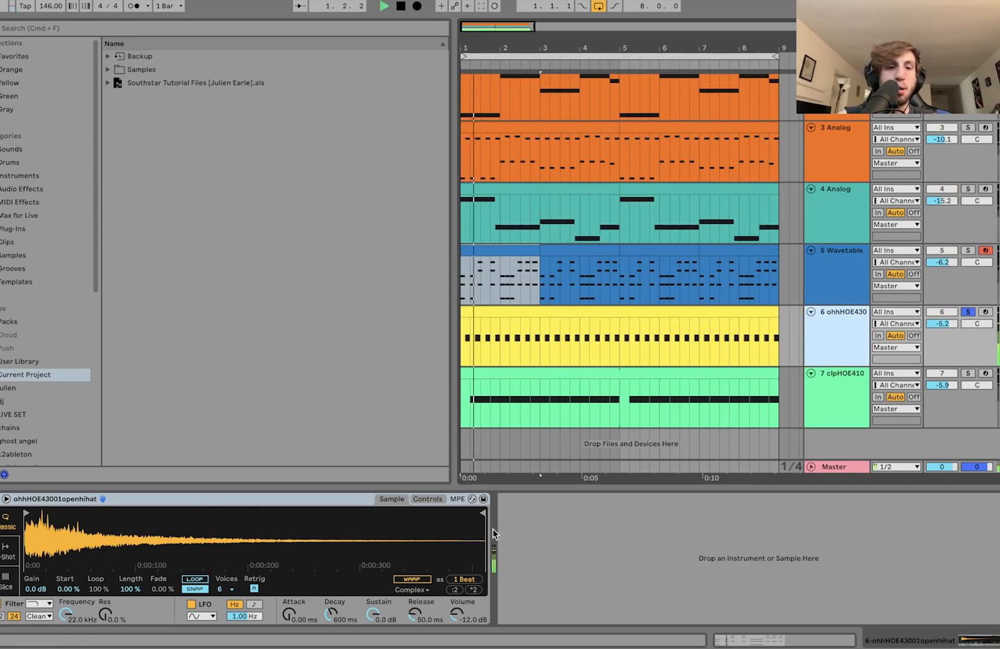
key(space)
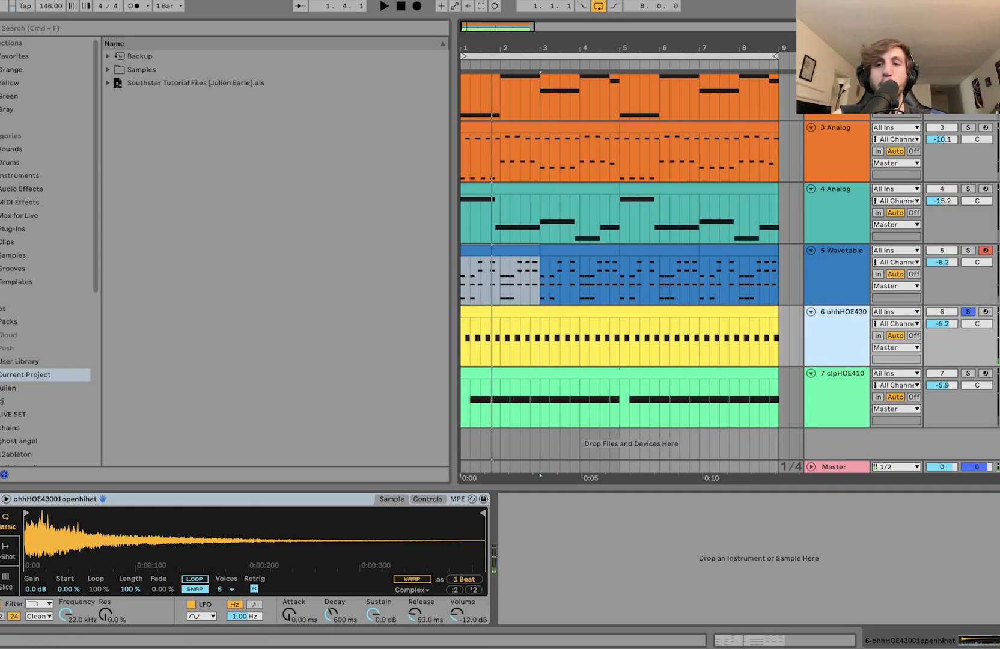
- Move the solo to the 7 clpHOE410 track, audition the clap on its own and clear the solo
click(846, 398)
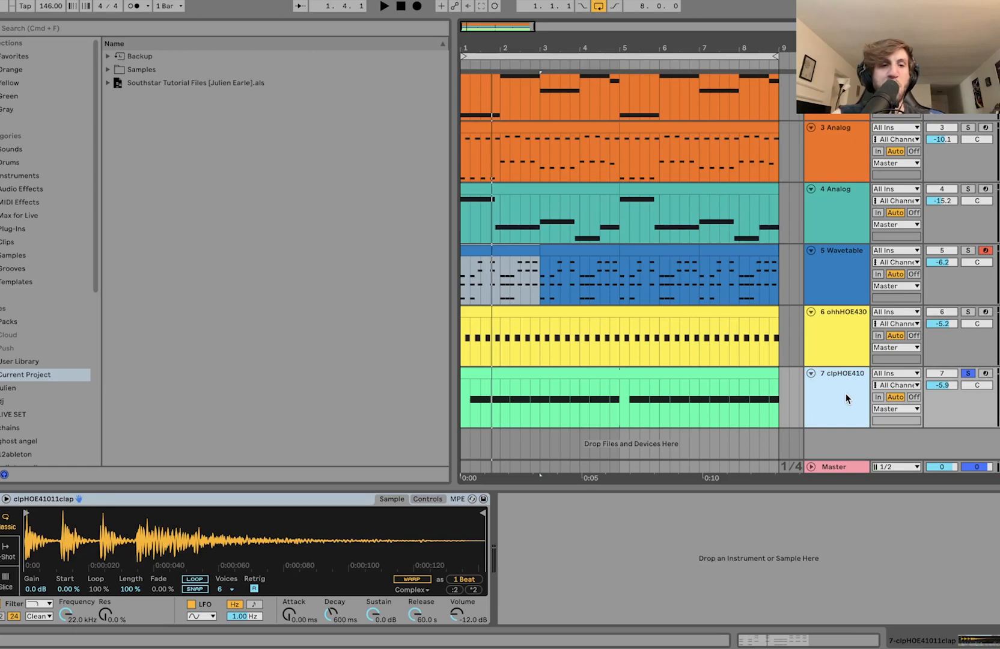
key(space)
key(space)
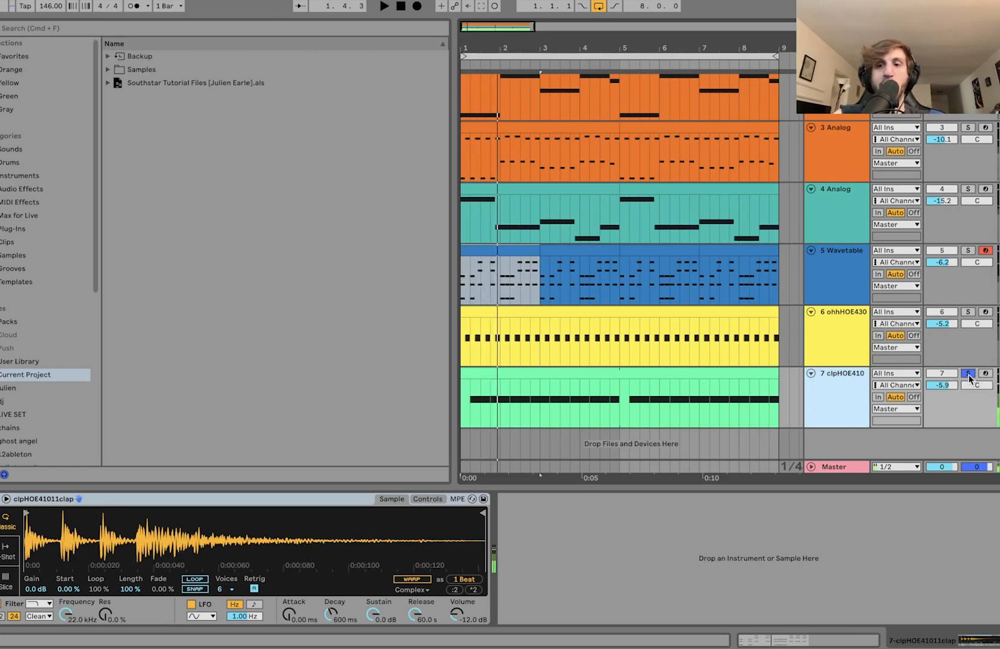
click(967, 374)
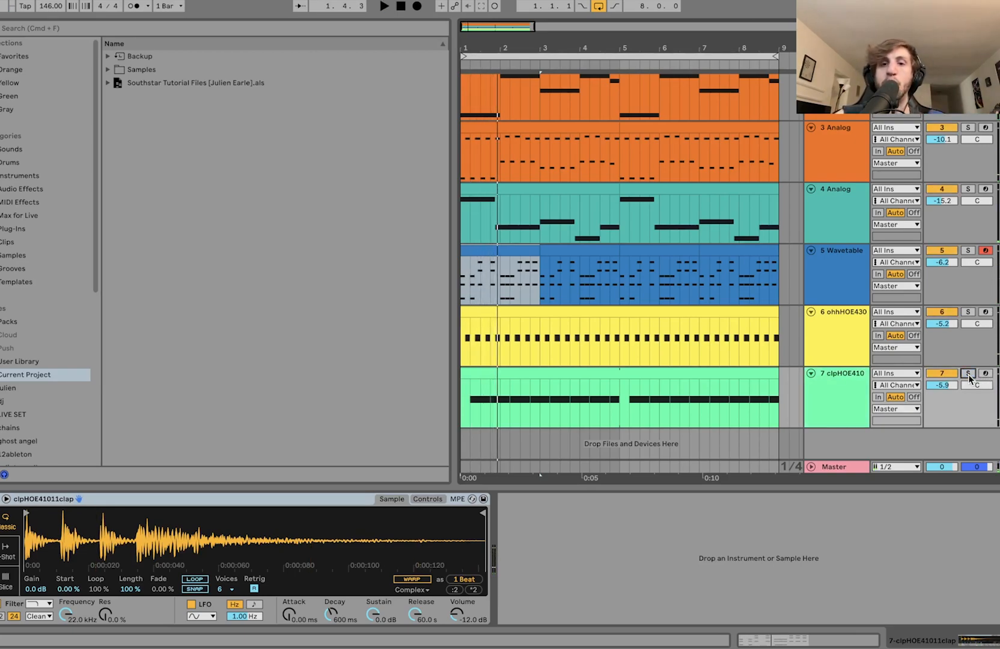
- Play the full arrangement with all tracks active, switch off the arrangement loop and stop playback
key(space)
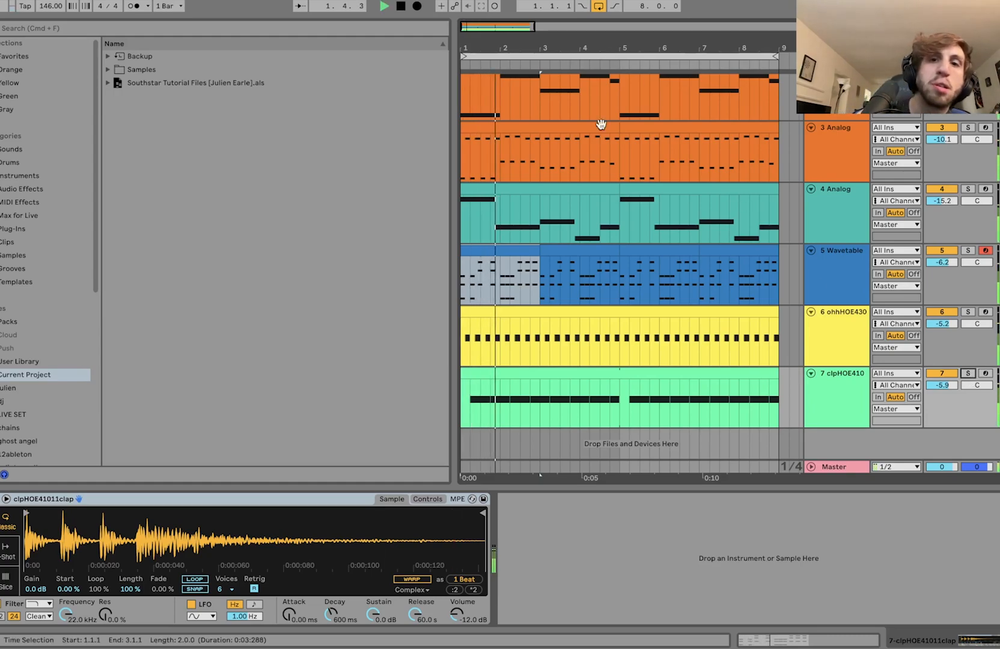
scroll(577, 180, up, 3)
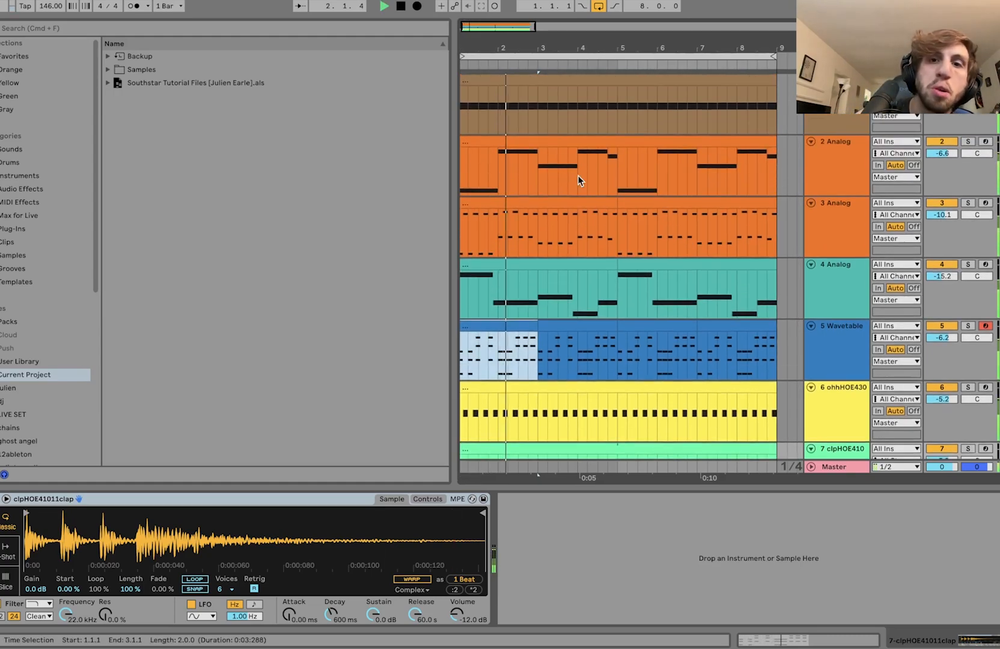
click(599, 7)
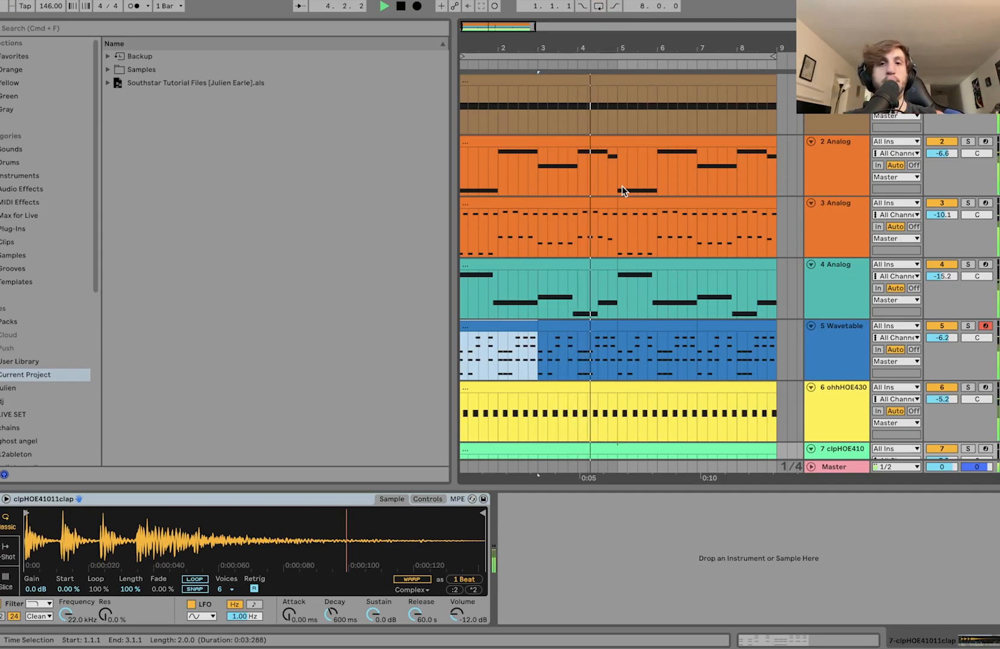
key(space)
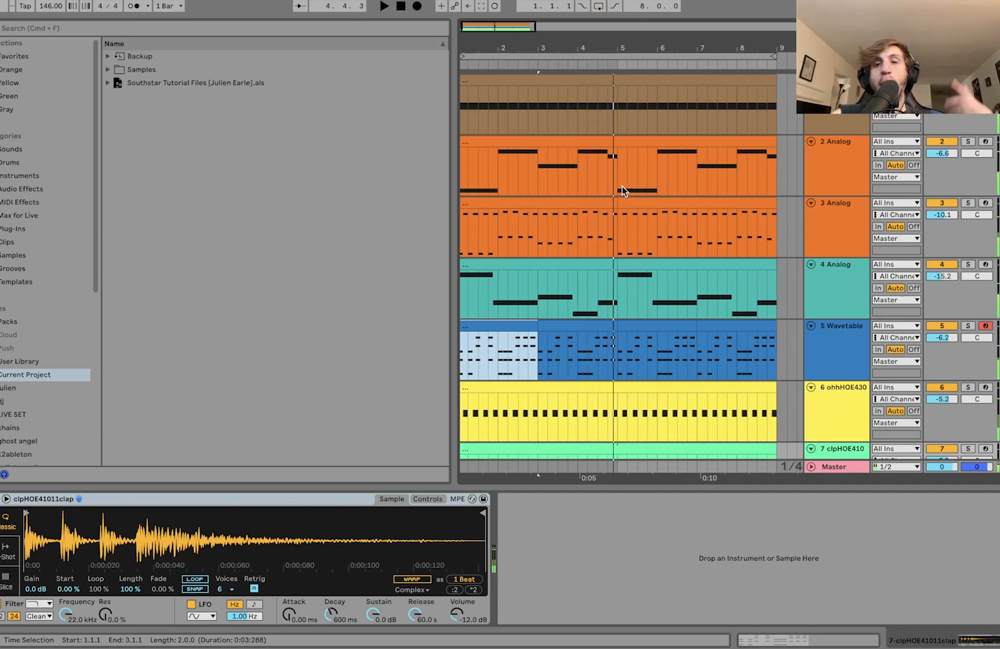
- Select all tracks in the arrangement and fold them to their minimum height
click(604, 140)
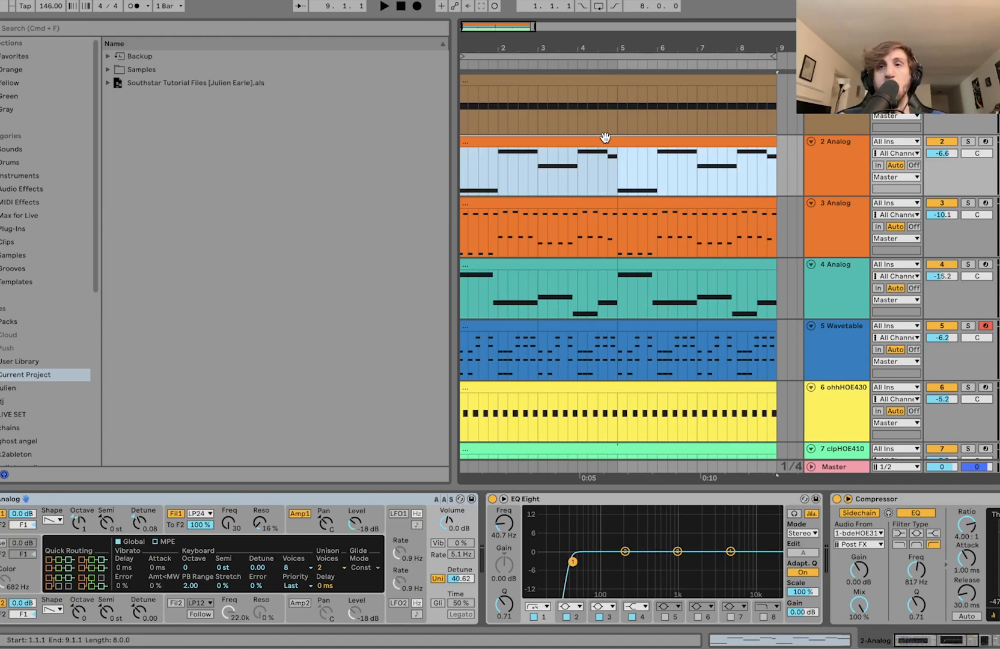
scroll(606, 150, down, 3)
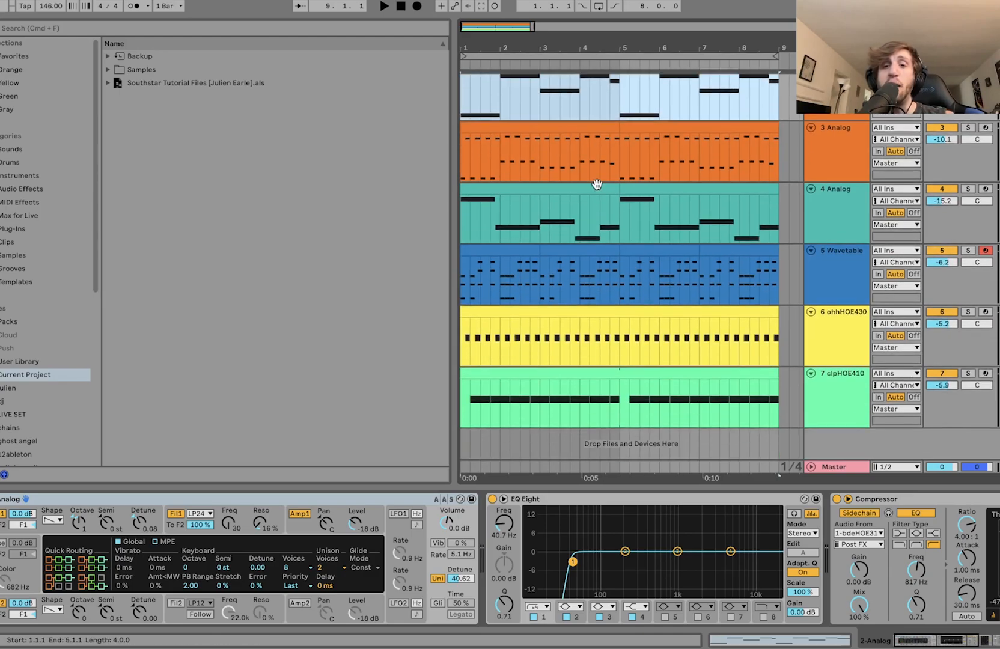
click(850, 209)
key(super+a)
key(u)
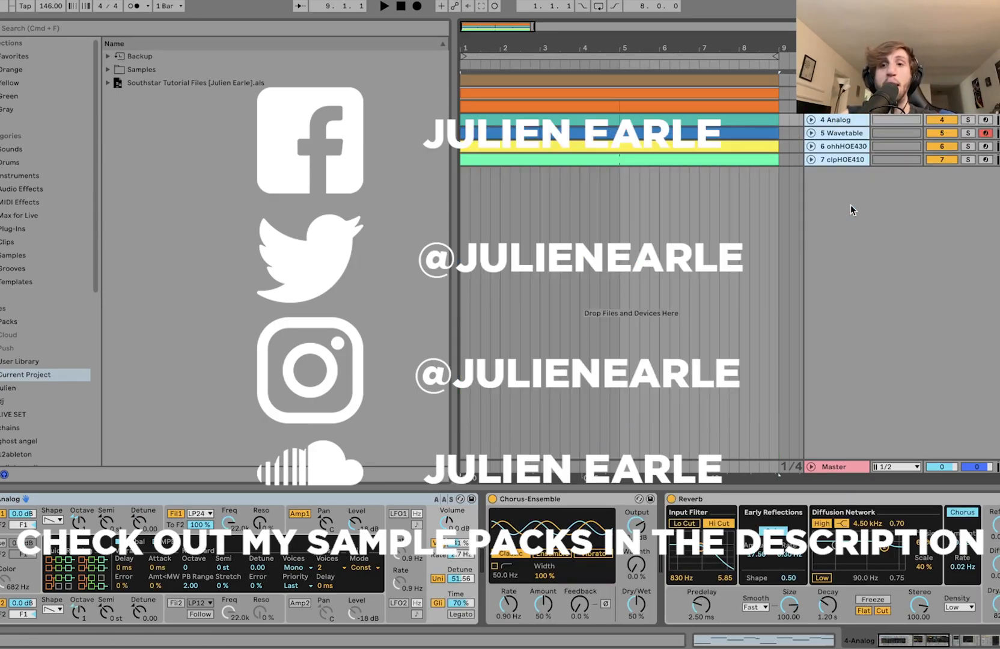
- Select the eight-bar span from 1.1.1 to 9.1.1 in the arrangement and display the 5 Wavetable device chain
click(722, 124)
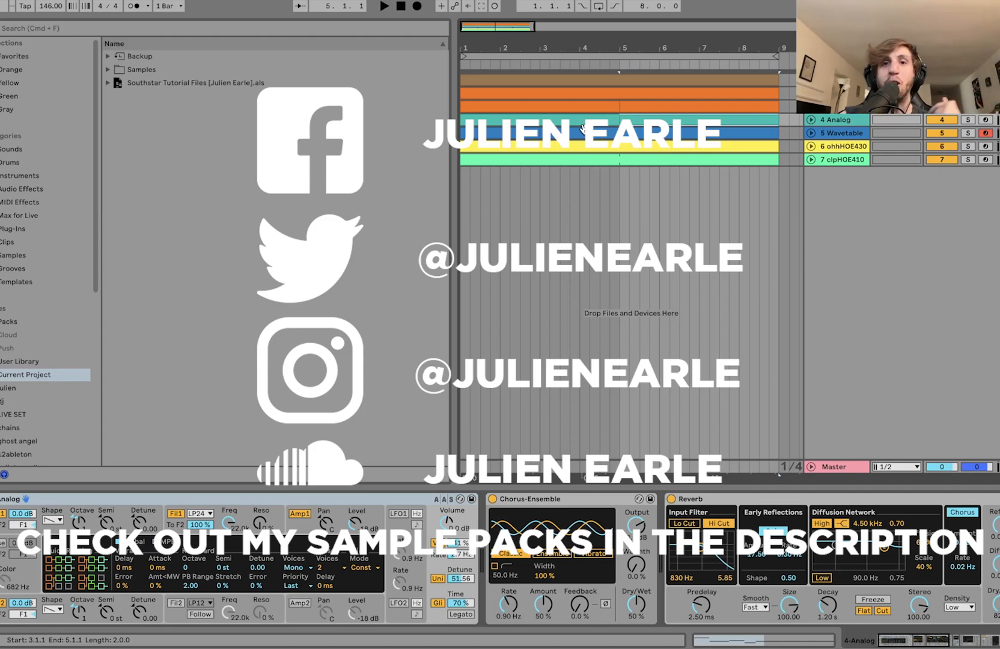
click(571, 131)
drag(779, 102, 559, 108)
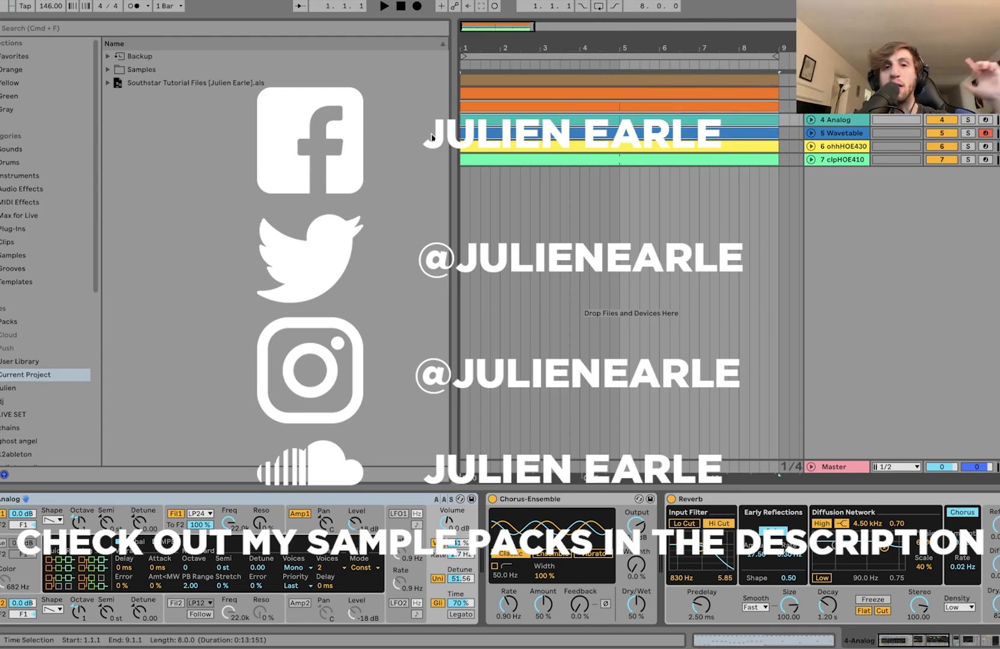
click(463, 134)
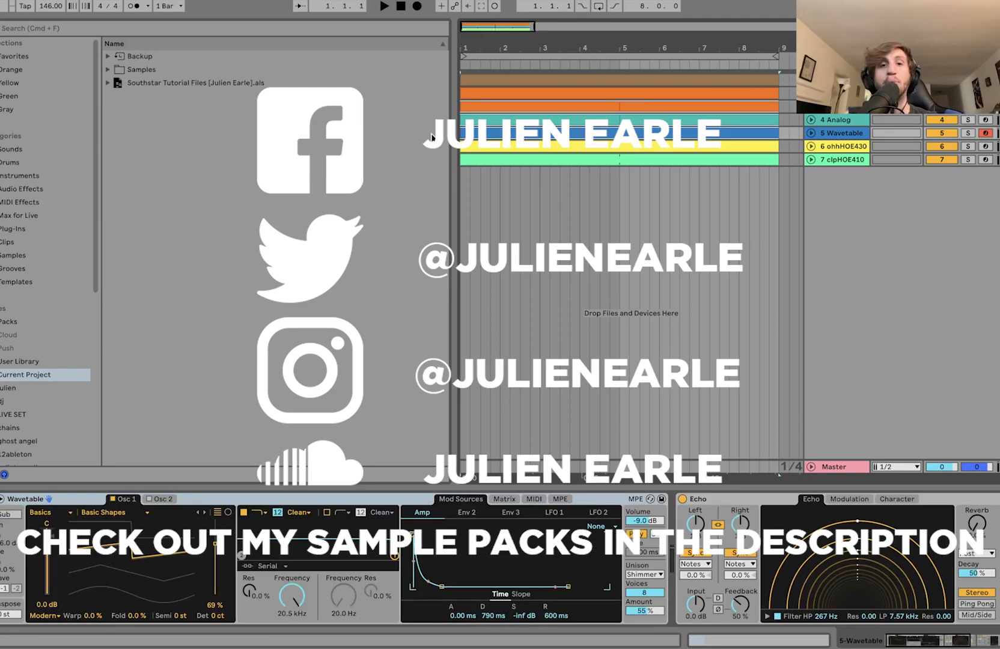